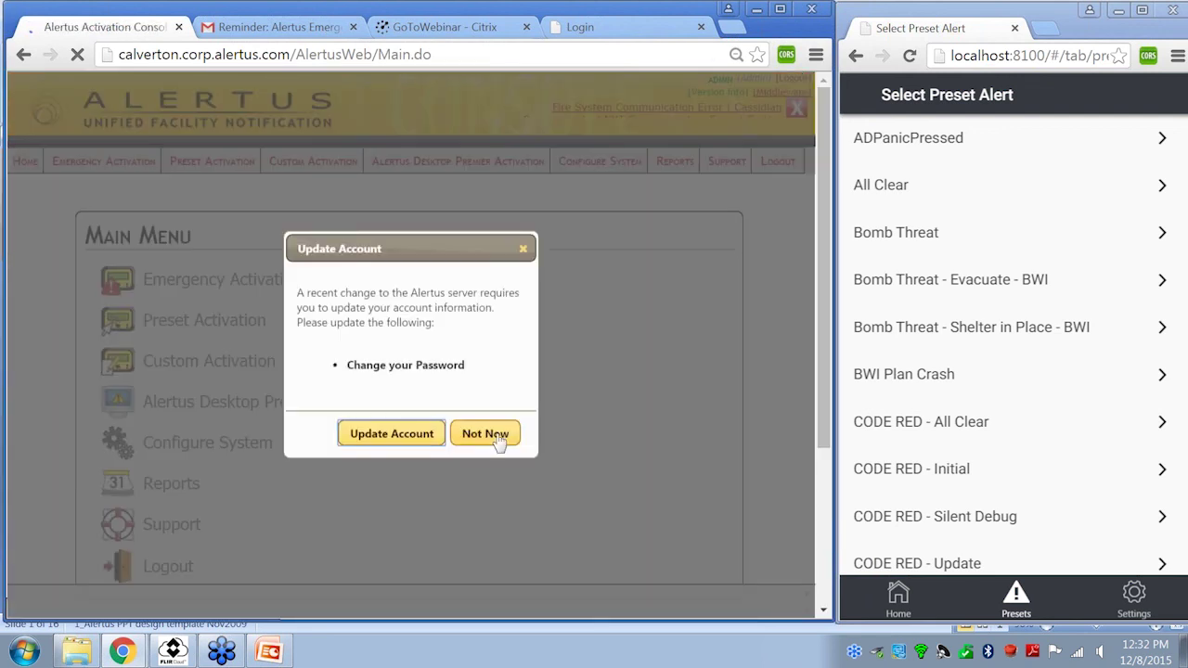
Step: Postpone the account update and open the Preset Activation page
{"action": "left_click", "coordinate": [503, 444]}
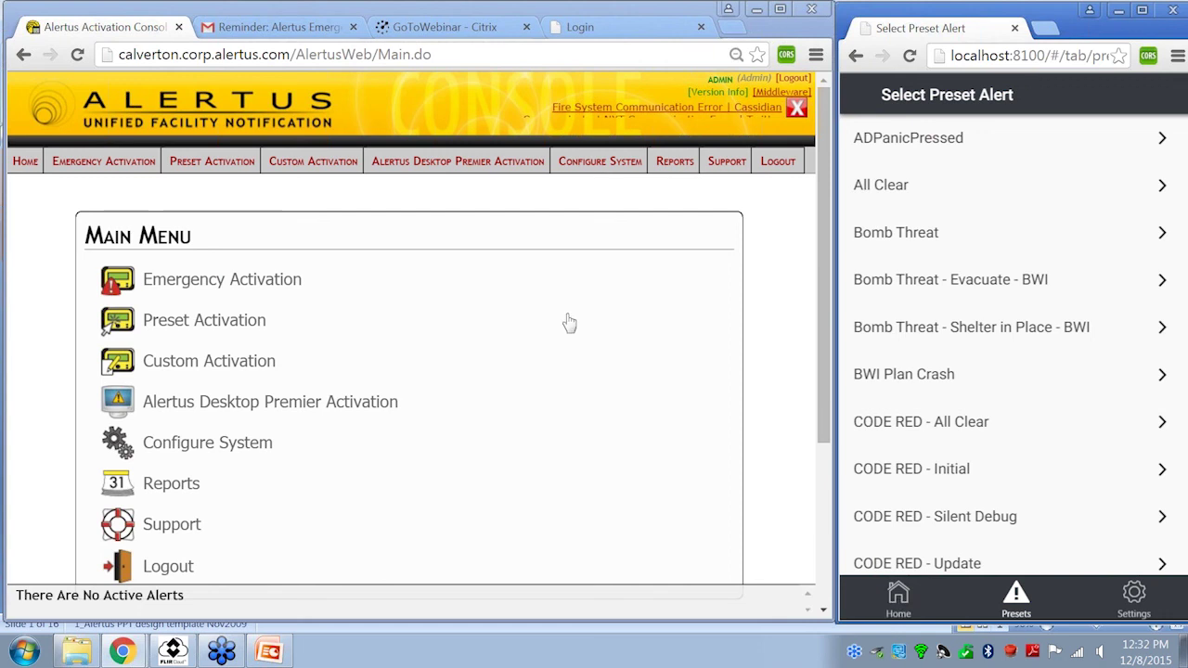
{"action": "left_click", "coordinate": [220, 324]}
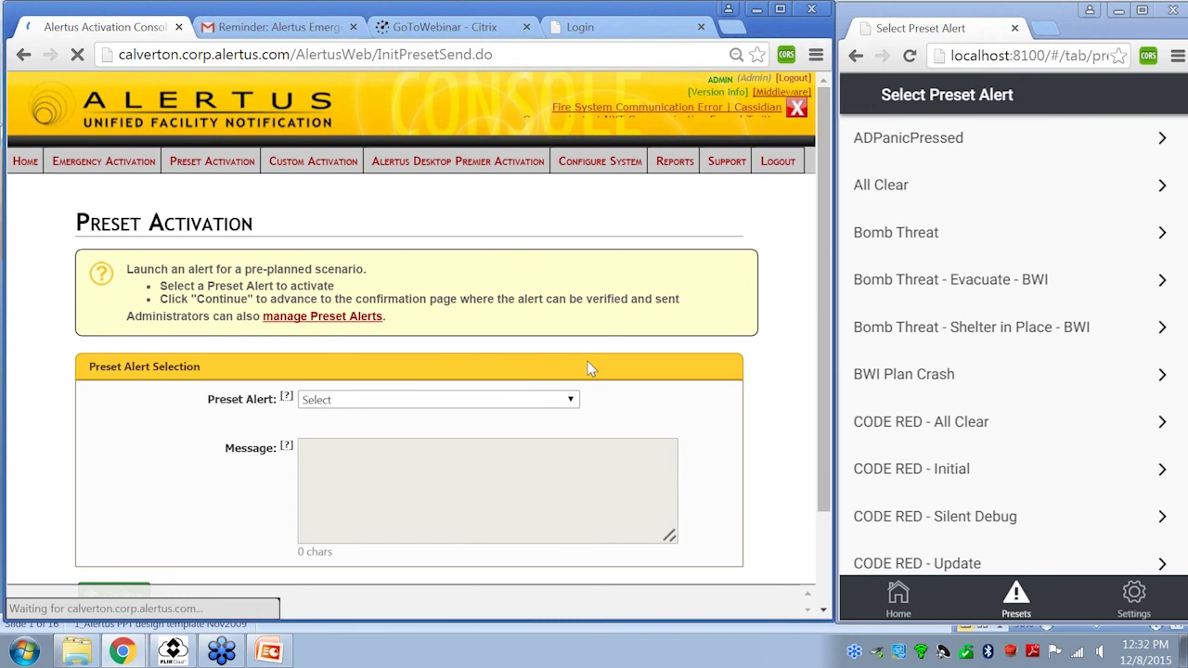
{"action": "scroll", "coordinate": [598, 372], "scroll_direction": "down", "scroll_amount": 1}
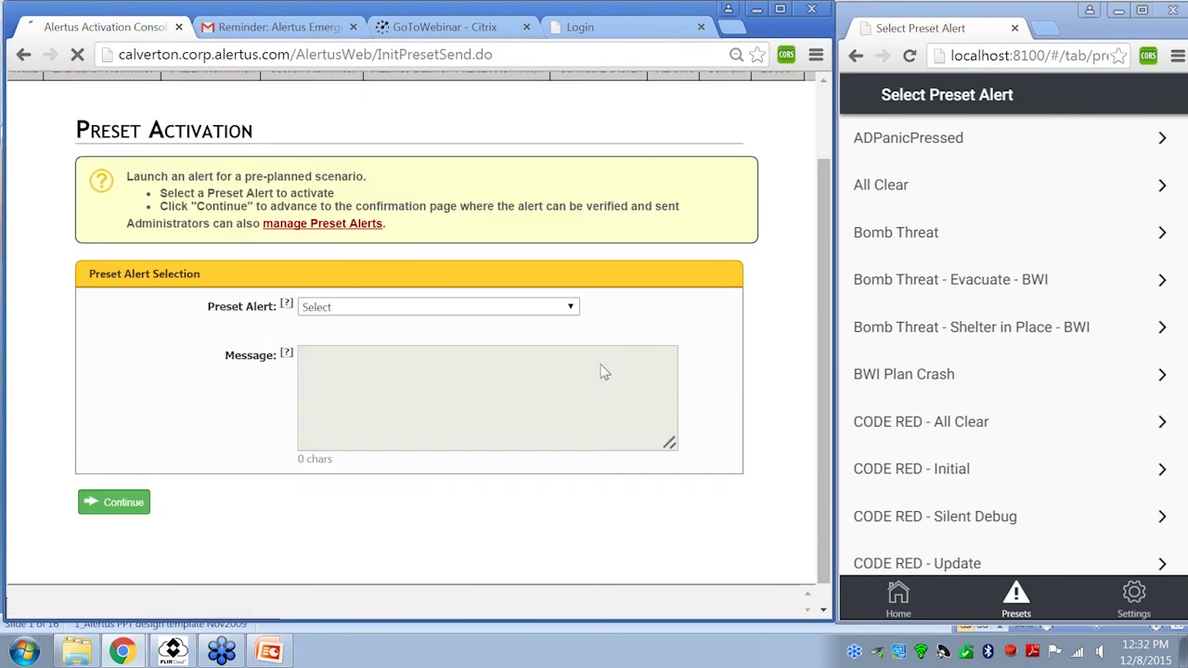
{"action": "scroll", "coordinate": [601, 353], "scroll_direction": "down", "scroll_amount": 1}
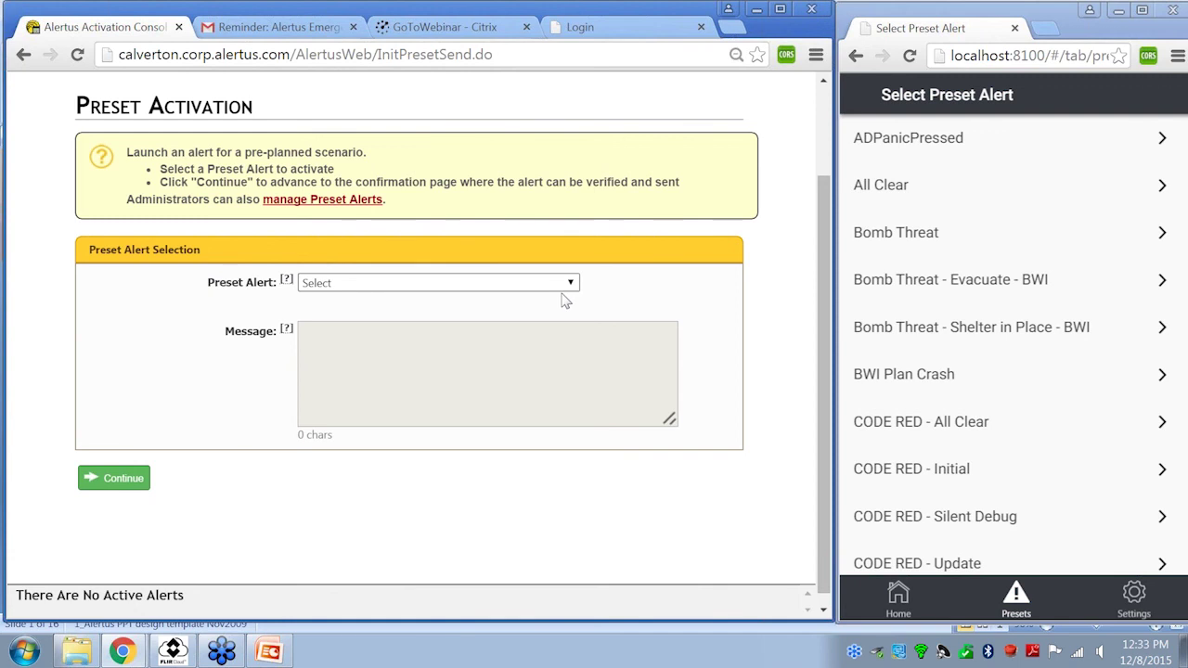
Step: Choose the Bomb Threat preset alert and continue to its confirmation page
{"action": "left_click", "coordinate": [562, 288]}
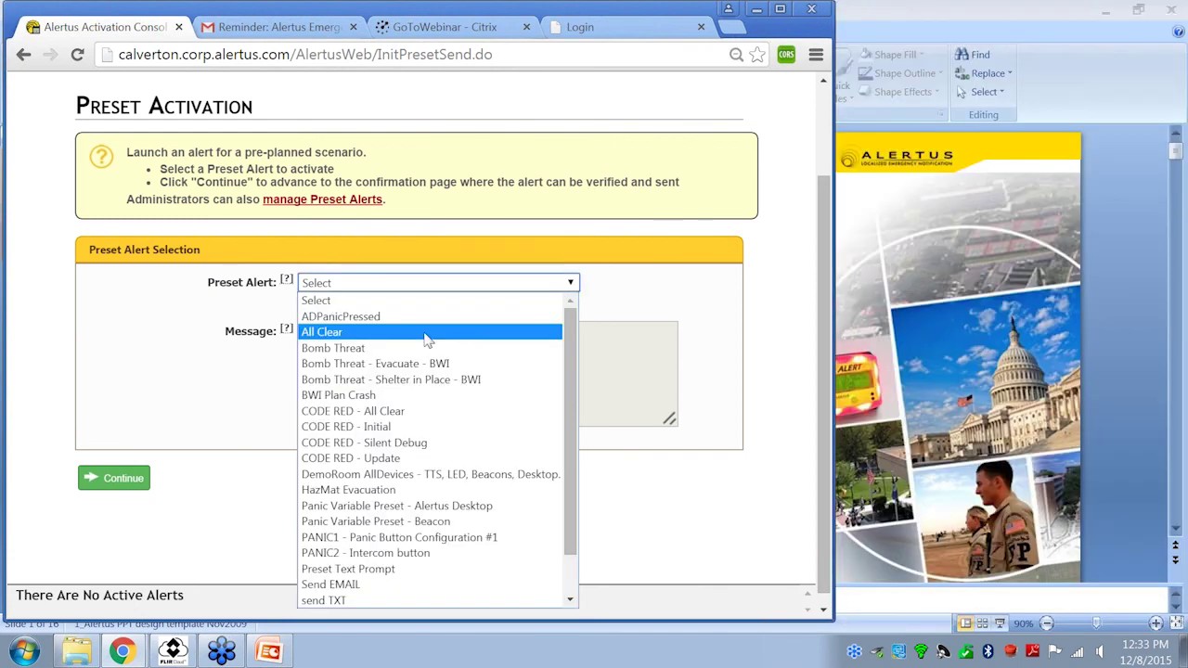
{"action": "key", "text": "Up"}
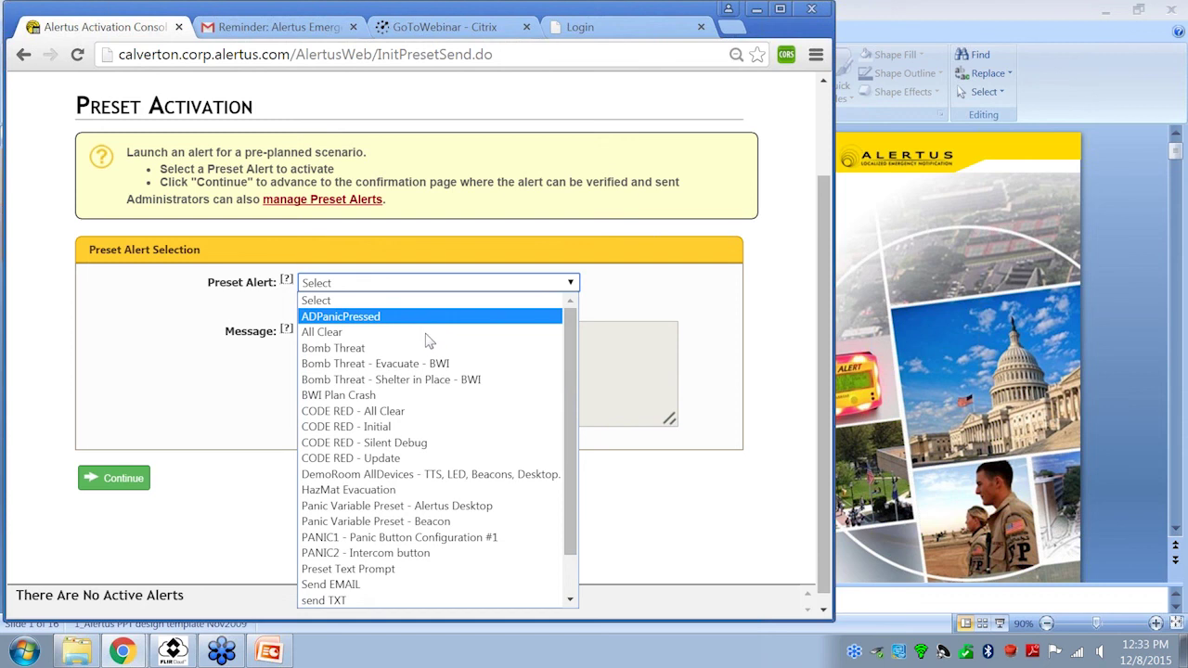
{"action": "key", "text": "Down"}
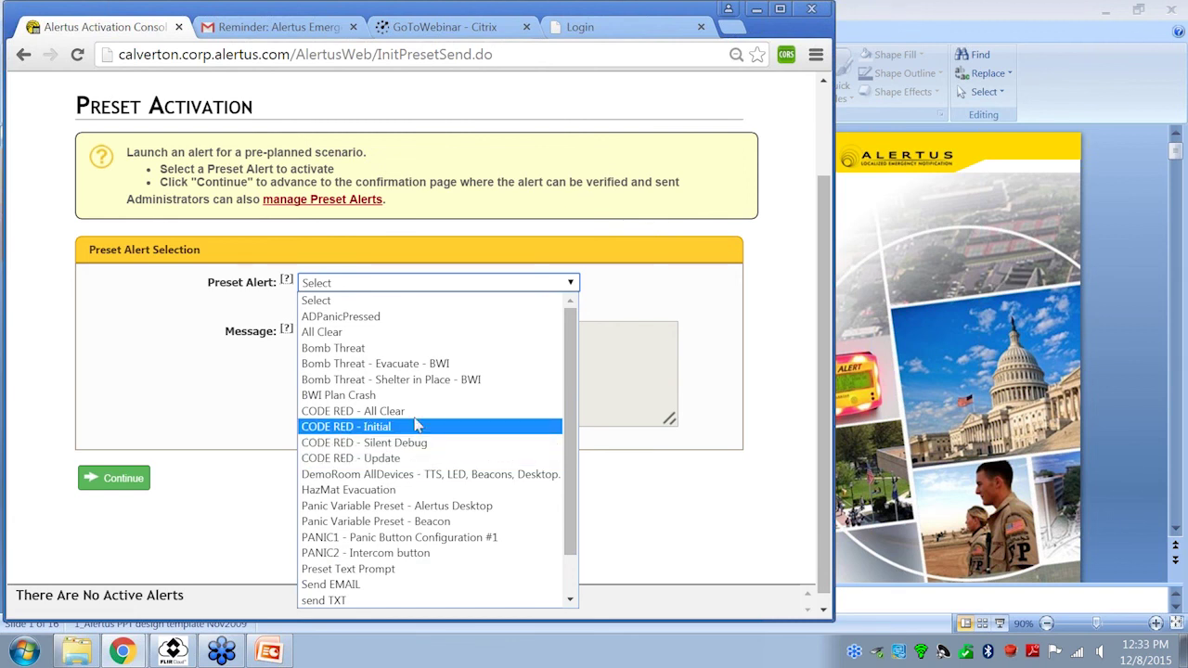
{"action": "left_click", "coordinate": [426, 345]}
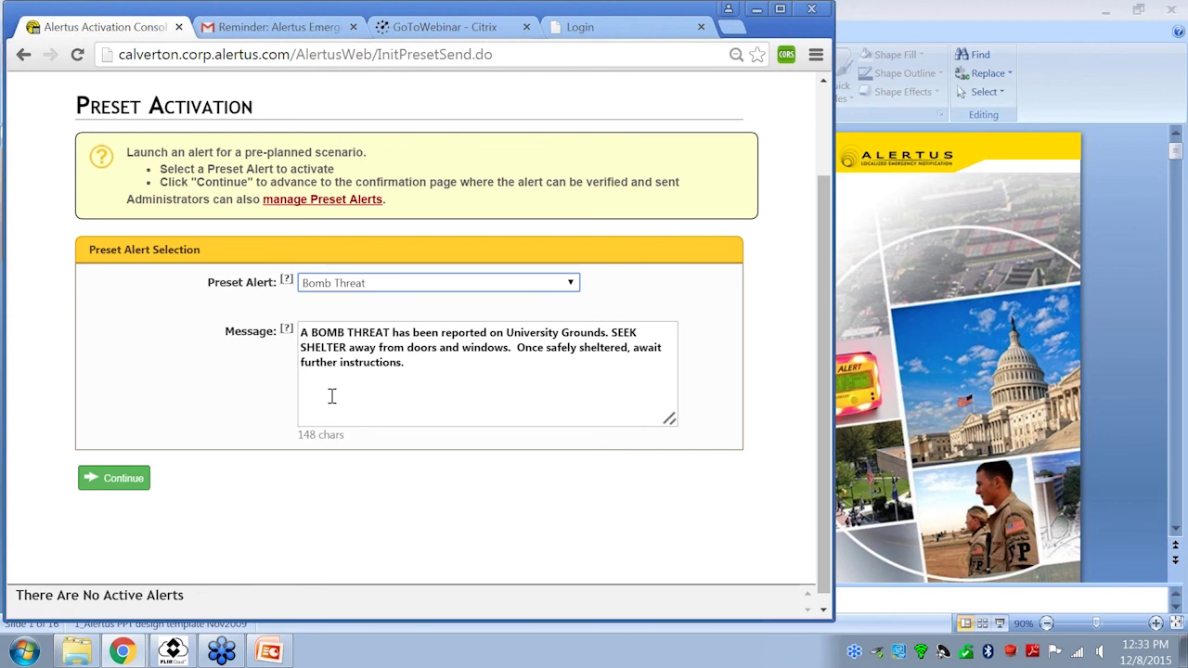
{"action": "left_click", "coordinate": [105, 478]}
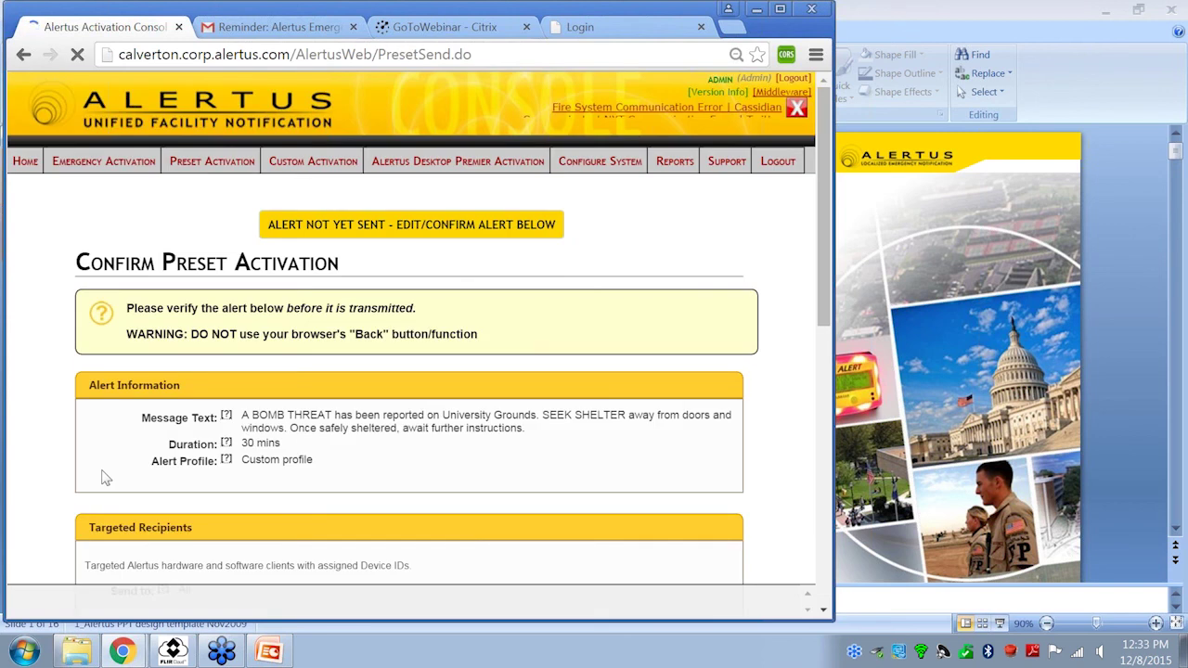
Step: Review the Bomb Threat alert's details and targeted recipients in the console, and open the same preset in the mobile app
{"action": "scroll", "coordinate": [389, 346], "scroll_direction": "down", "scroll_amount": 1}
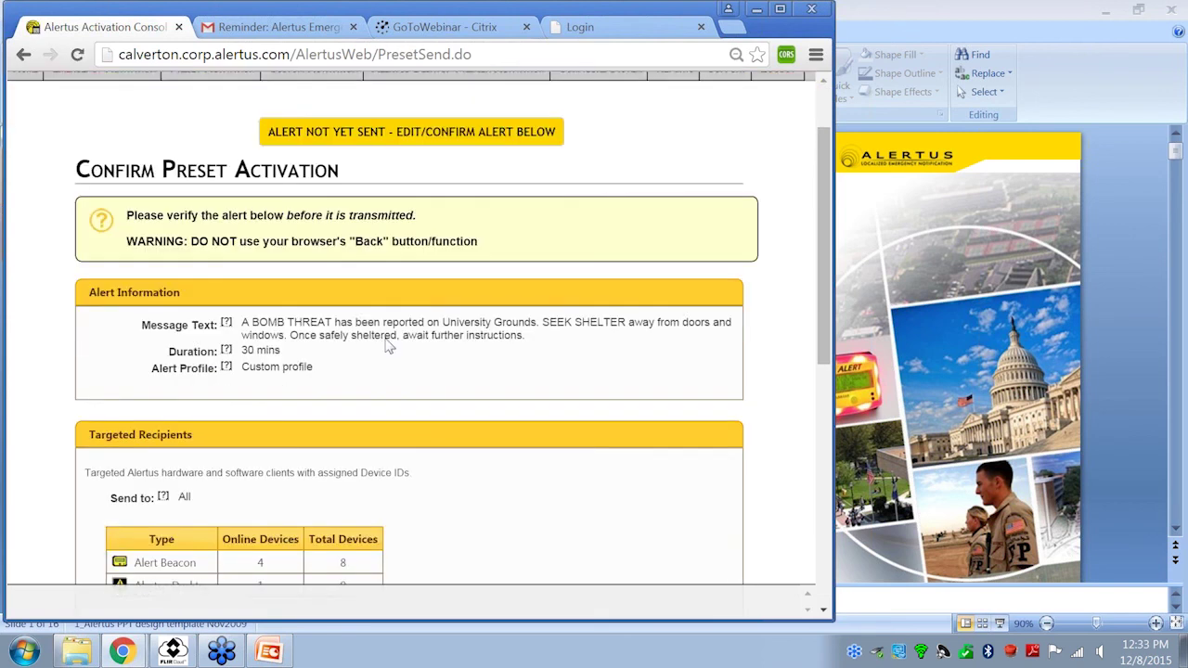
{"action": "scroll", "coordinate": [389, 346], "scroll_direction": "down", "scroll_amount": 1}
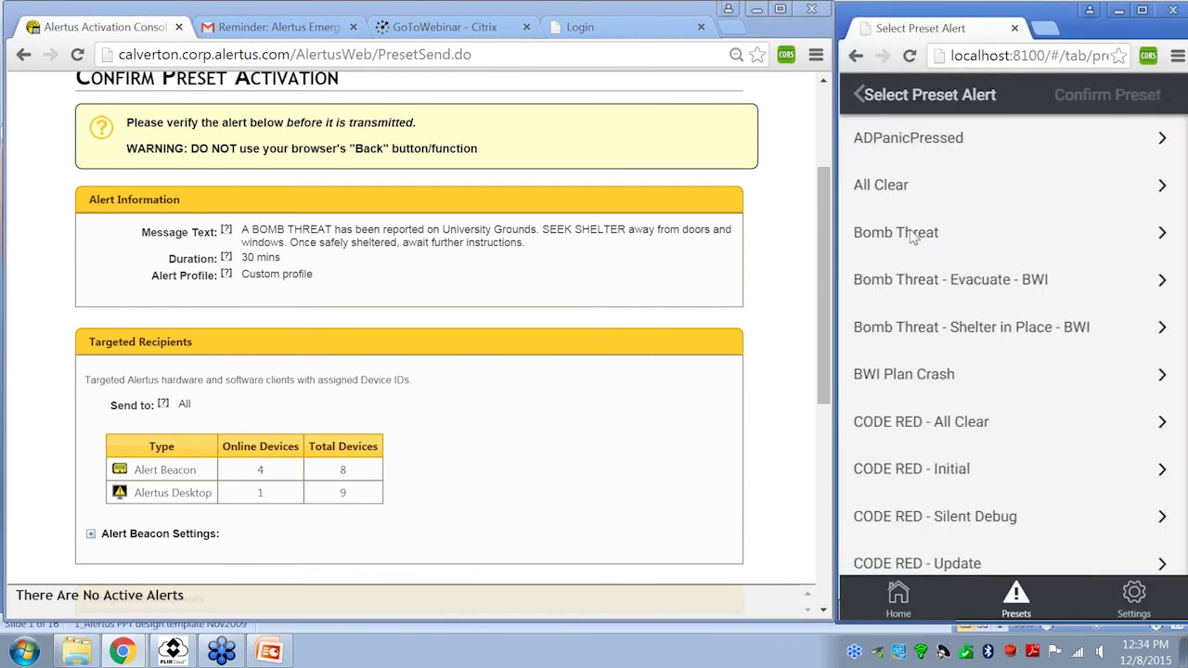
{"action": "left_click", "coordinate": [895, 233]}
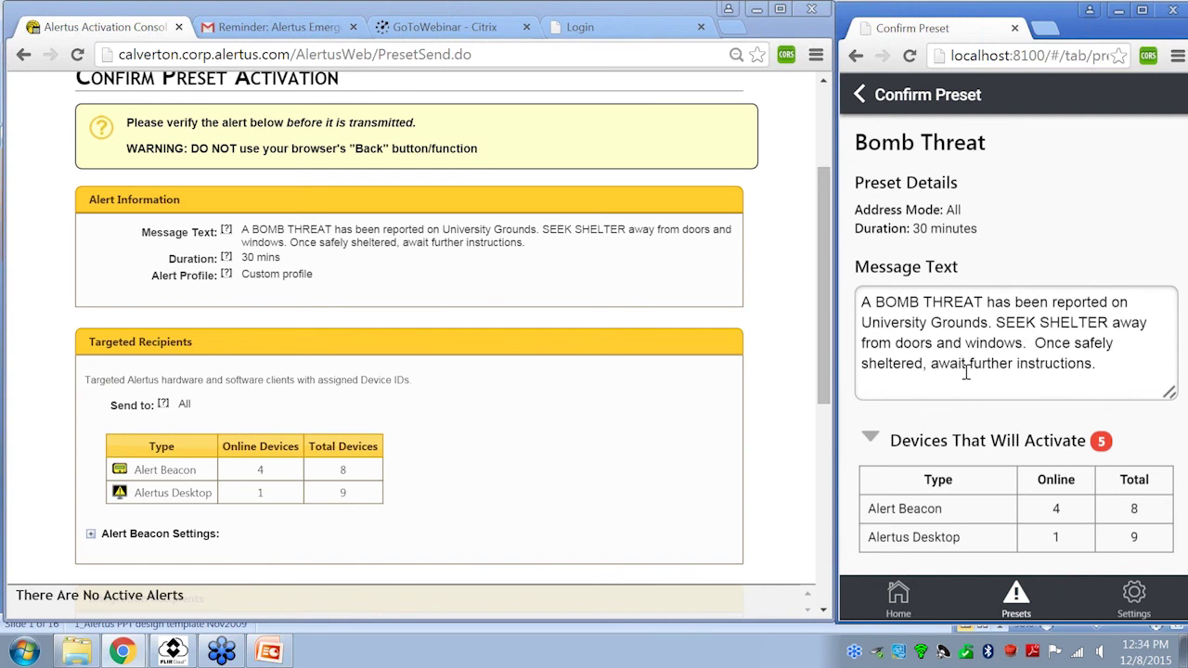
Step: Send the Bomb Threat preset alert from the console and cancel the active alert
{"action": "left_click", "coordinate": [163, 458]}
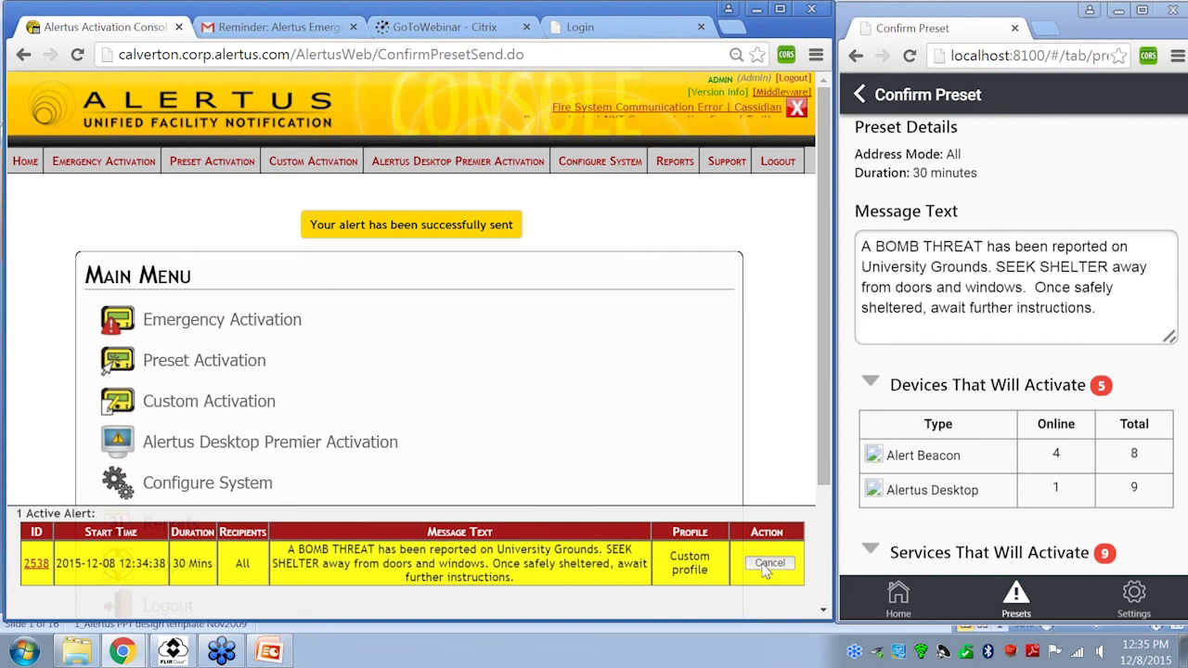
{"action": "left_click", "coordinate": [766, 564]}
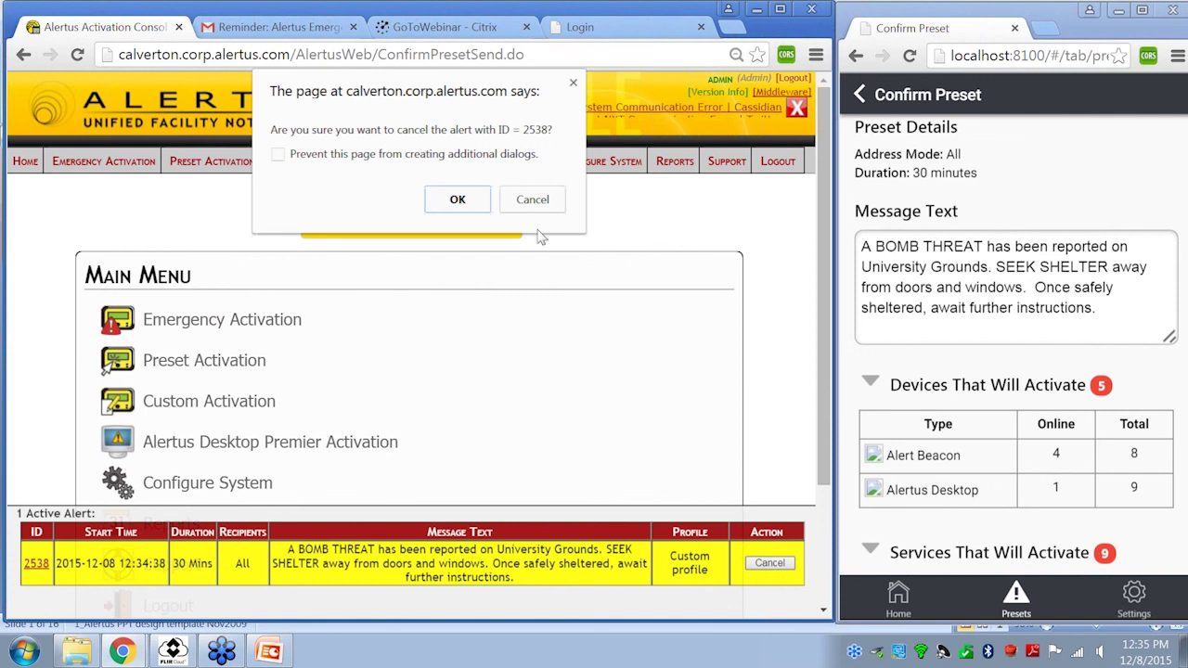
{"action": "left_click", "coordinate": [471, 209]}
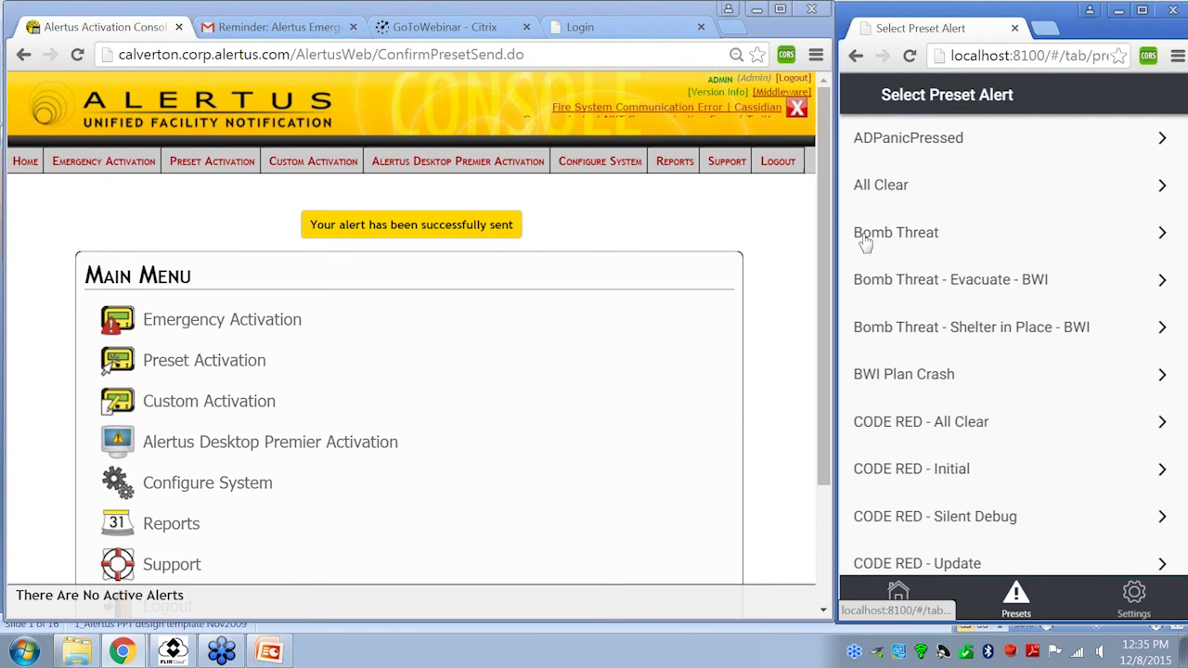
Step: Activate the All Clear preset alert from the mobile app and confirm the activation
{"action": "left_click", "coordinate": [891, 190]}
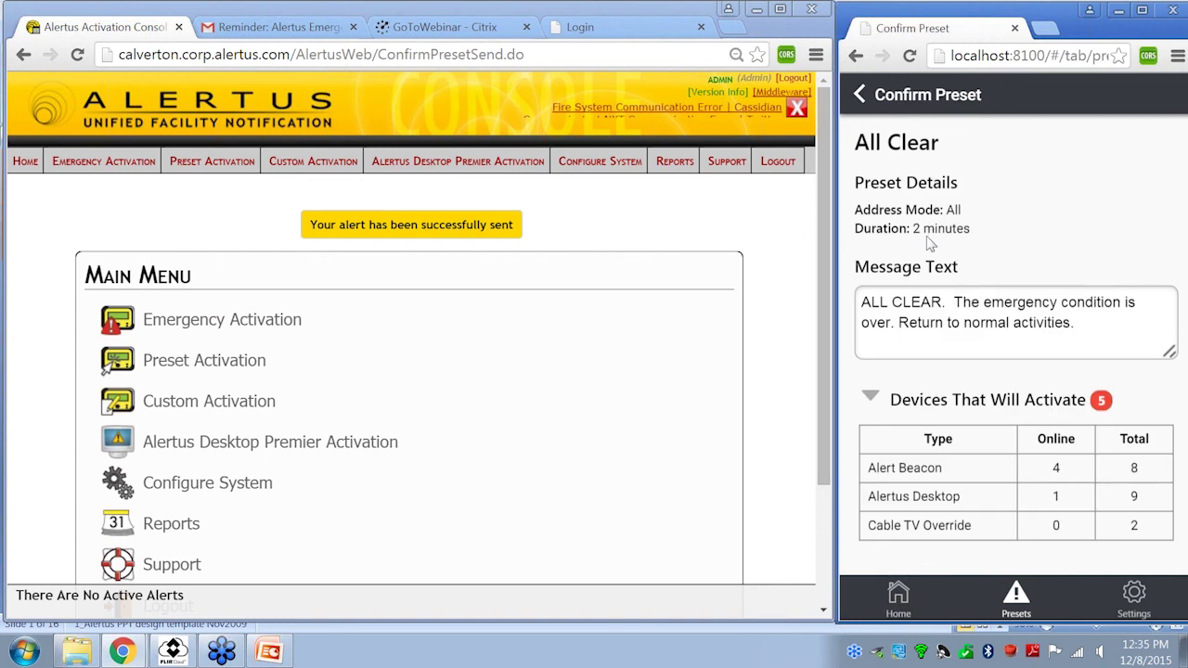
{"action": "scroll", "coordinate": [931, 245], "scroll_direction": "down", "scroll_amount": 10}
{"action": "left_click", "coordinate": [1017, 527]}
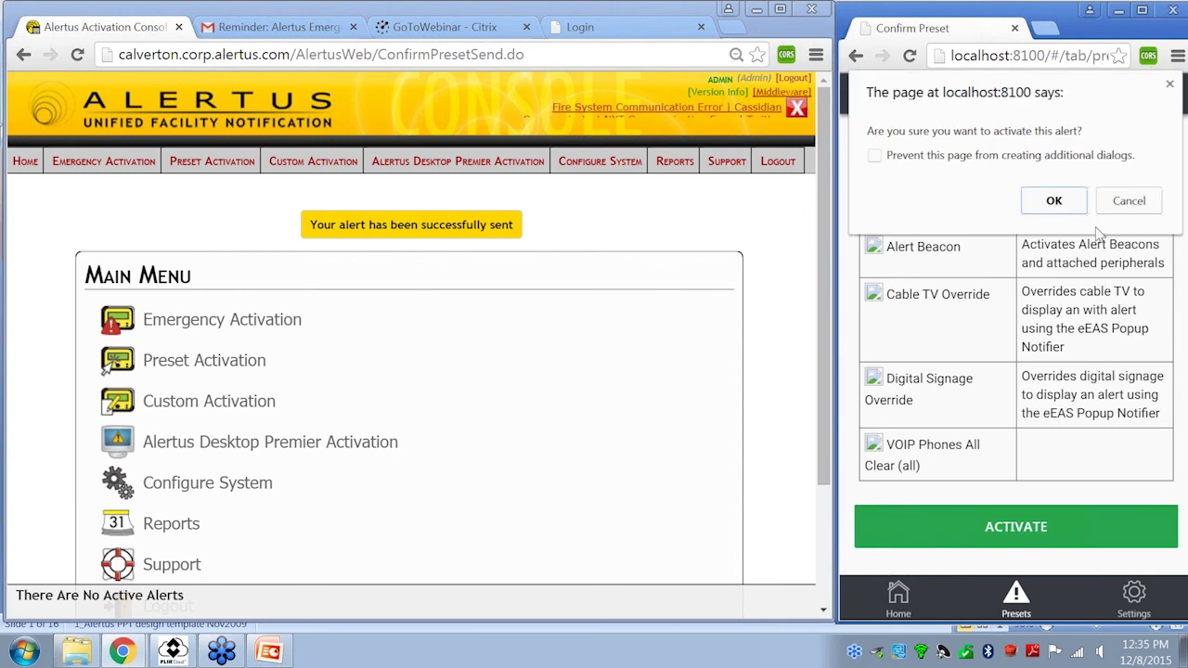
{"action": "left_click", "coordinate": [1058, 202]}
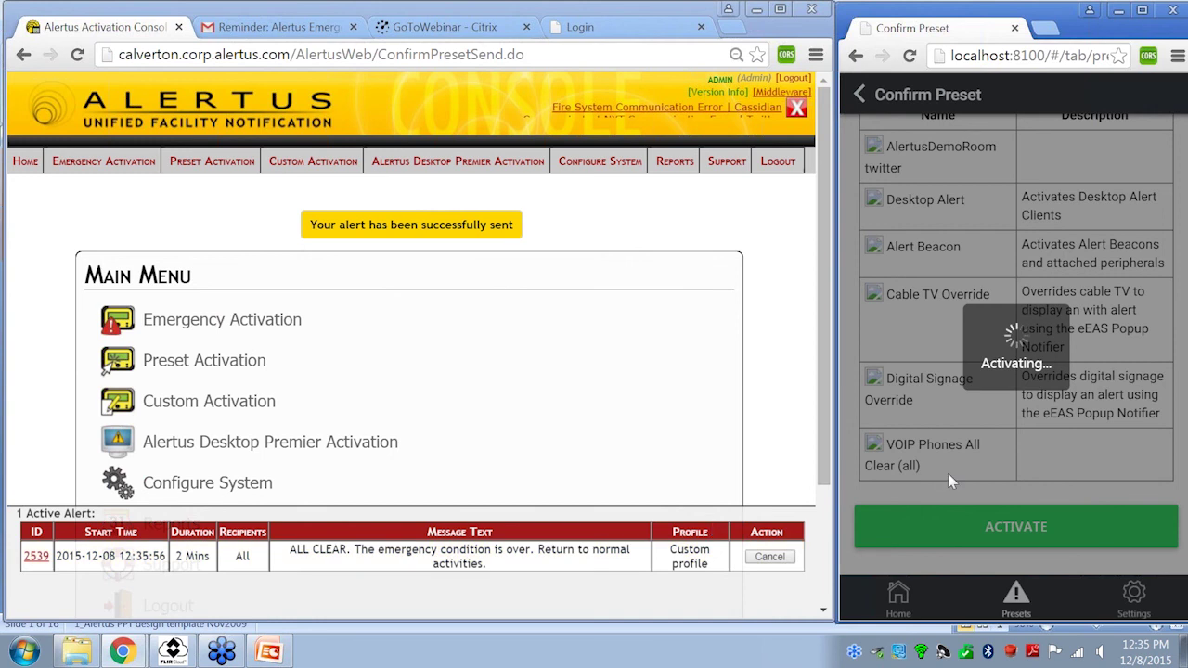
Step: Cancel the active All Clear alert in the console
{"action": "left_click", "coordinate": [770, 558]}
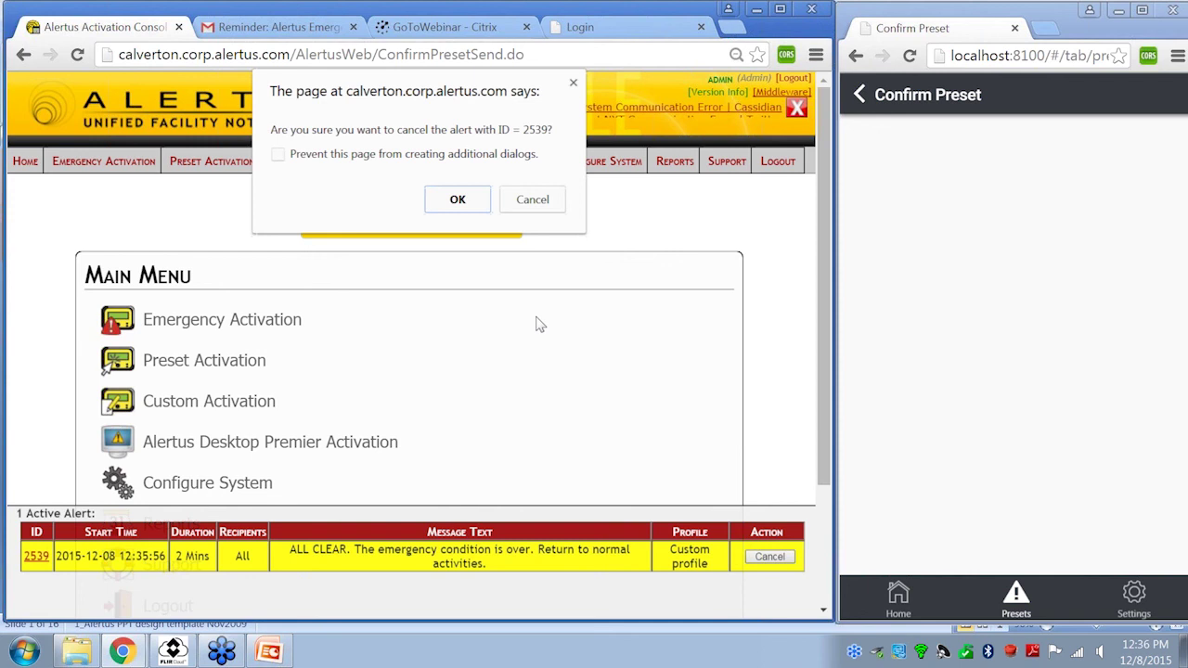
{"action": "left_click", "coordinate": [473, 205]}
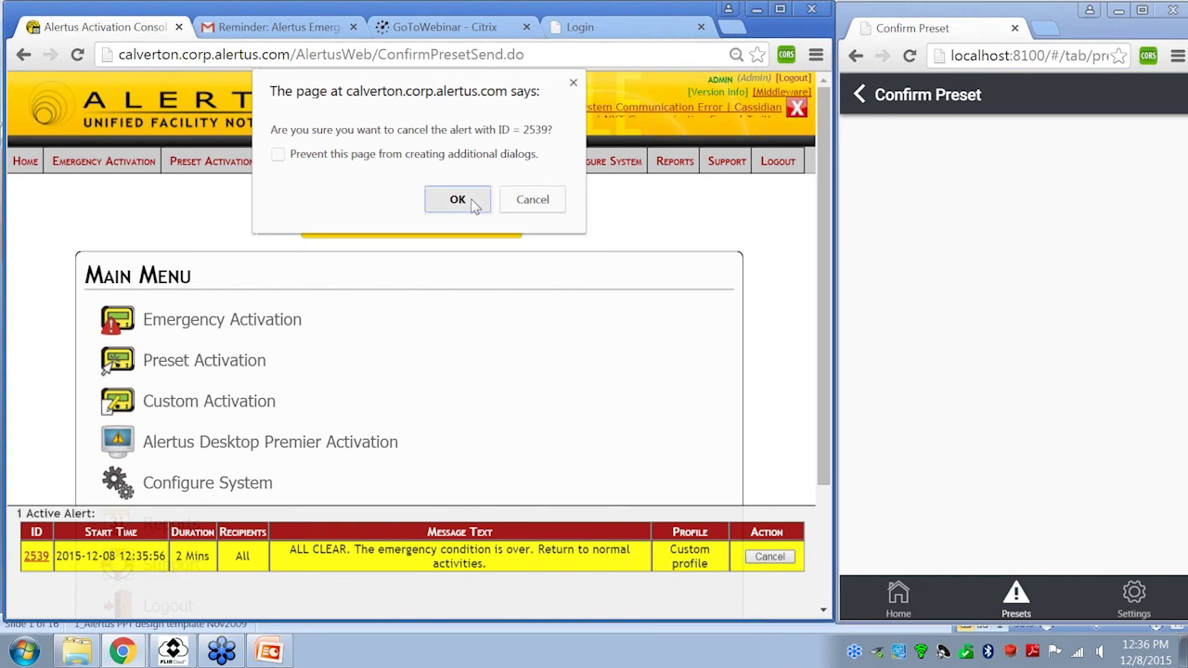
{"action": "left_click", "coordinate": [473, 205]}
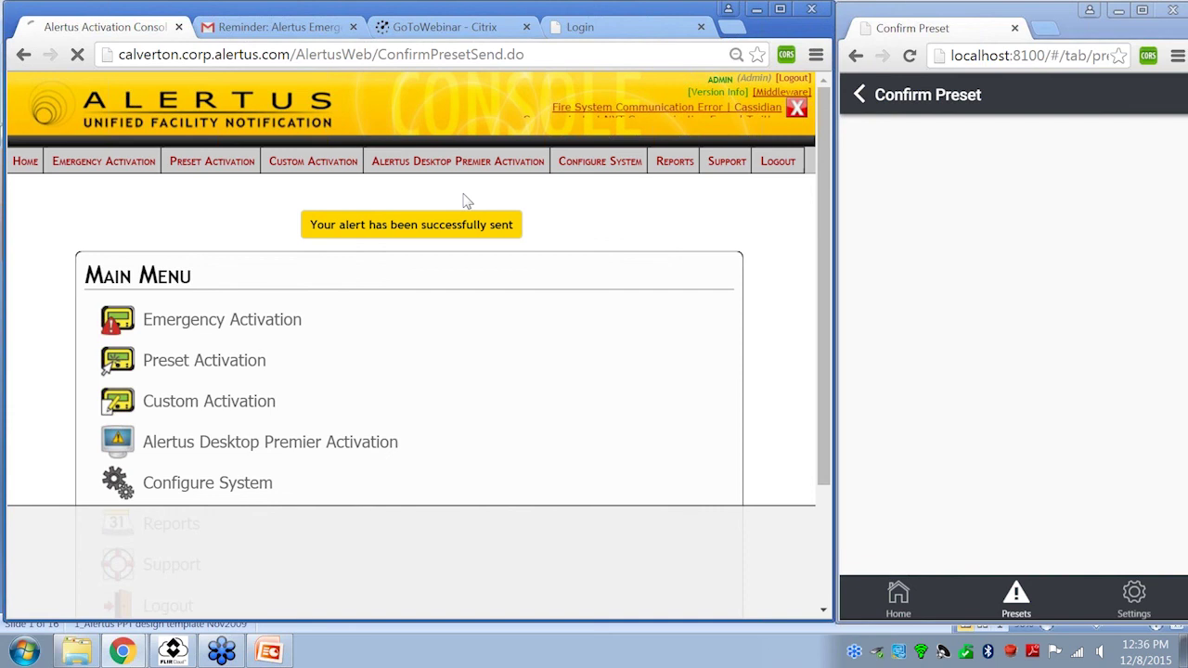
Step: Start a custom activation and load the Bomb Threat message text
{"action": "left_click", "coordinate": [175, 405]}
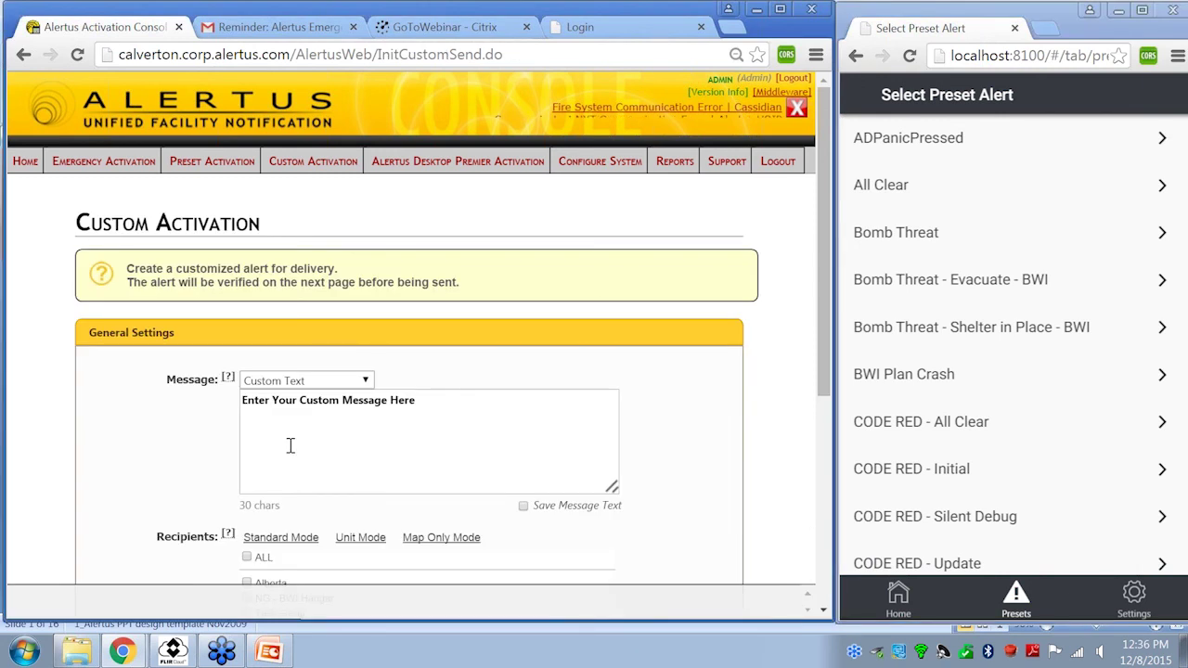
{"action": "scroll", "coordinate": [291, 447], "scroll_direction": "down", "scroll_amount": 1}
{"action": "scroll", "coordinate": [294, 451], "scroll_direction": "down", "scroll_amount": 1}
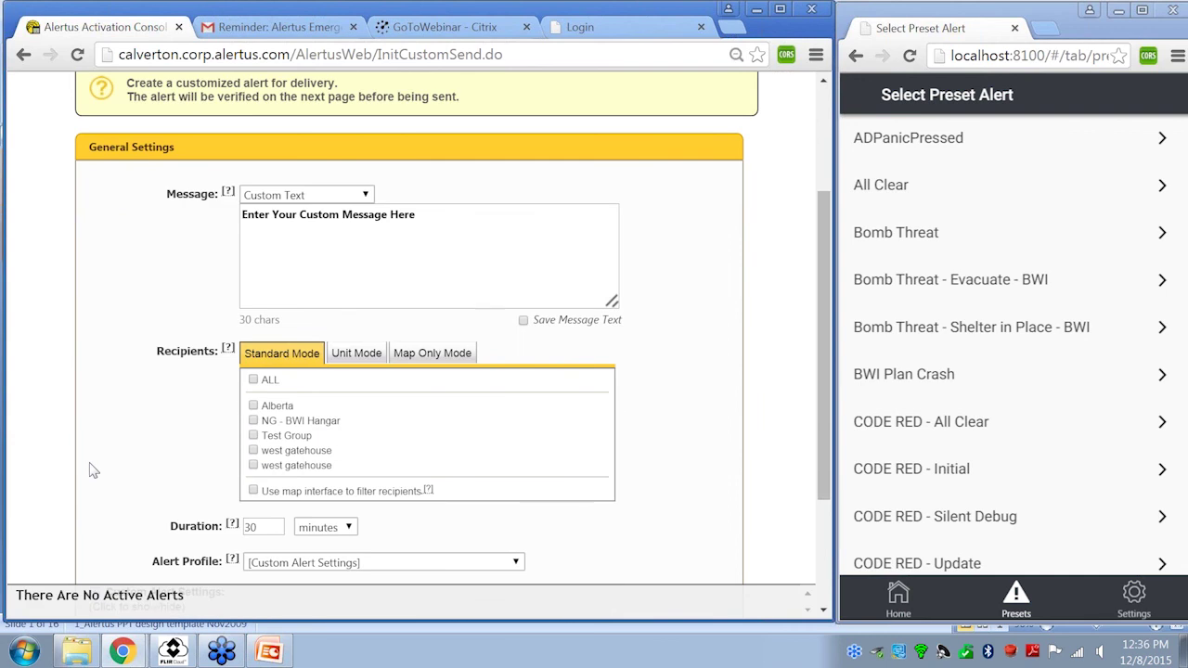
{"action": "scroll", "coordinate": [360, 295], "scroll_direction": "up", "scroll_amount": 1}
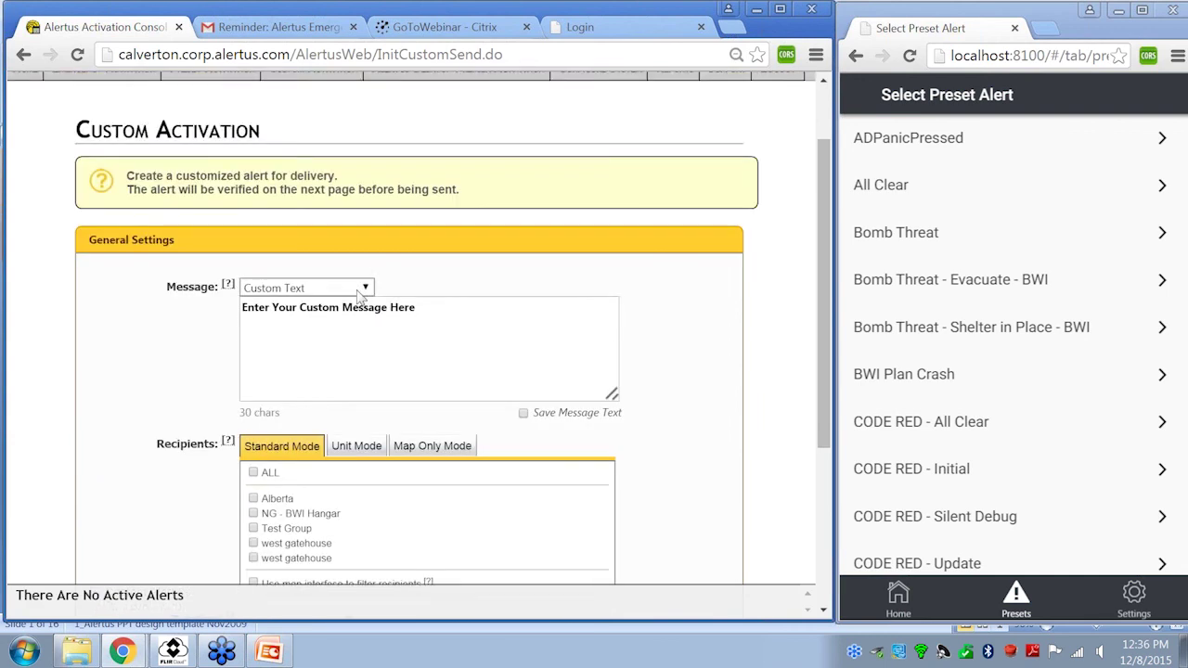
{"action": "left_click", "coordinate": [360, 289]}
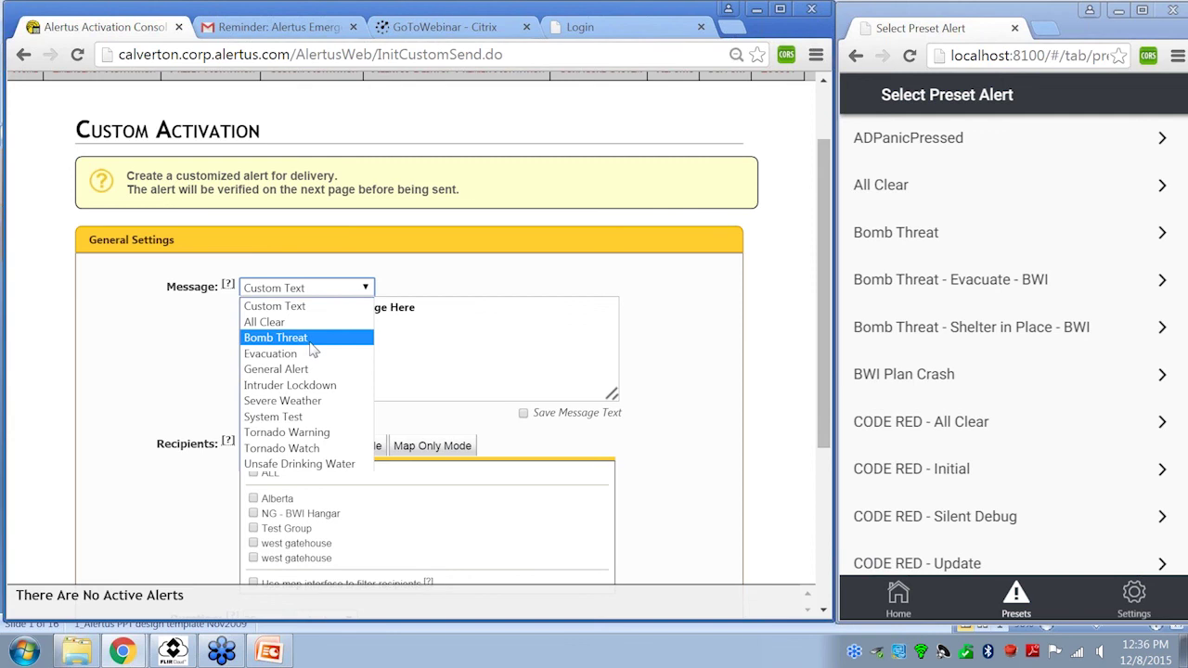
{"action": "left_click", "coordinate": [278, 337]}
Step: Replace "on the premises" in the message with "at Alertus Headquaters"
{"action": "left_click_drag", "start_coordinate": [470, 307], "coordinate": [511, 314]}
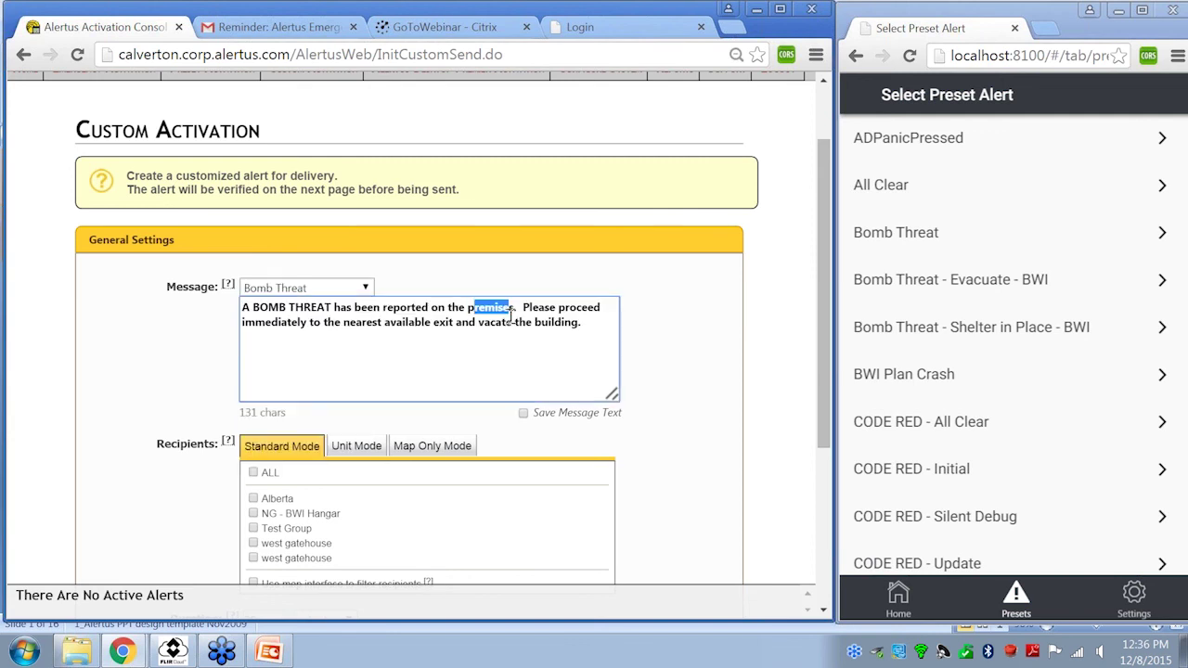
{"action": "type", "text": "remis"}
{"action": "key", "text": "BackSpace"}
{"action": "key", "text": "BackSpace"}
{"action": "key", "text": "BackSpace"}
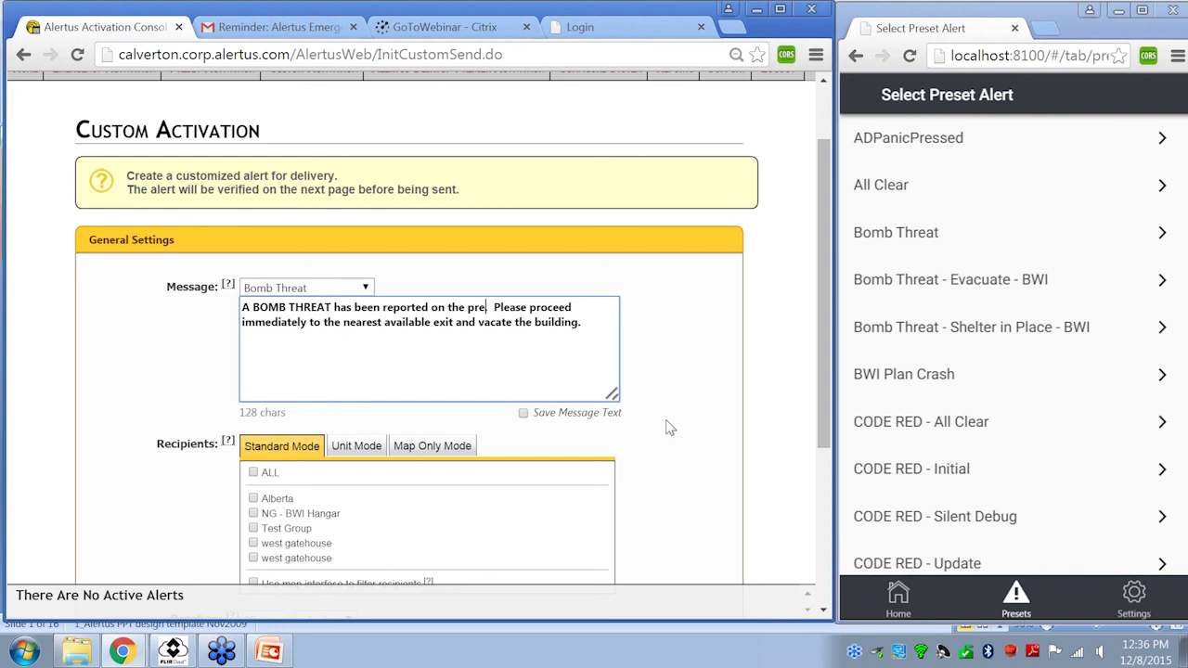
{"action": "key", "text": "BackSpace"}
{"action": "key", "text": "BackSpace"}
{"action": "key", "text": "BackSpace"}
{"action": "key", "text": "BackSpace"}
{"action": "key", "text": "BackSpace"}
{"action": "key", "text": "BackSpace"}
{"action": "key", "text": "BackSpace"}
{"action": "key", "text": "BackSpace"}
{"action": "key", "text": "BackSpace"}
{"action": "key", "text": "BackSpace"}
{"action": "type", "text": "at Al"}
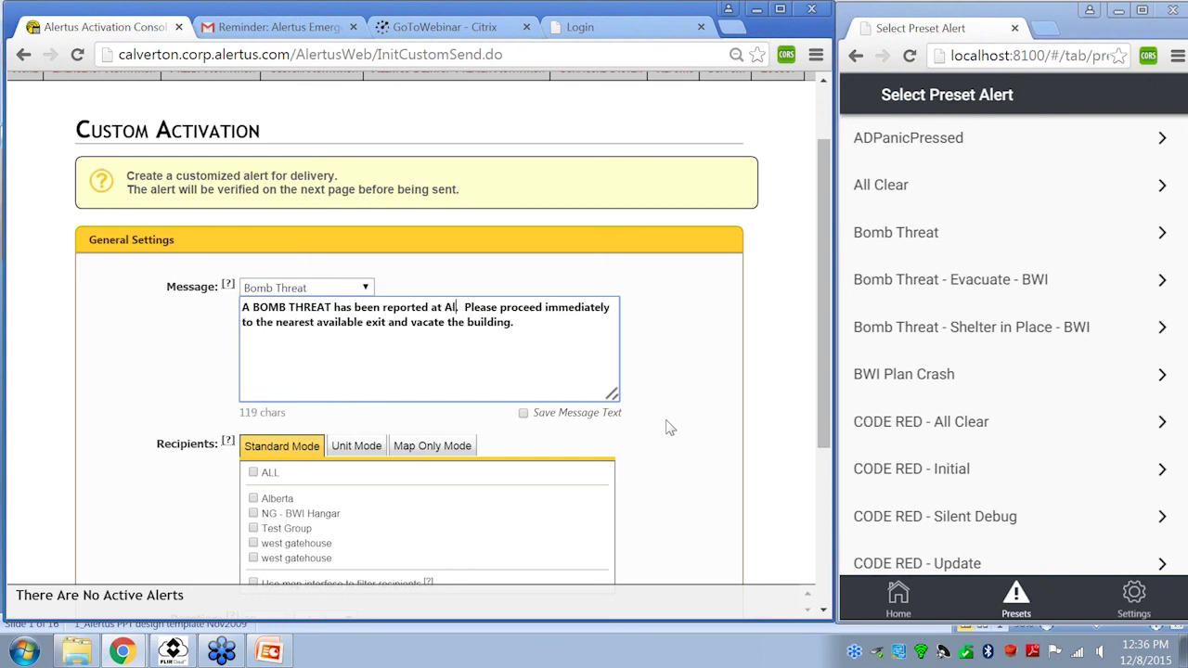
{"action": "type", "text": "ertus "}
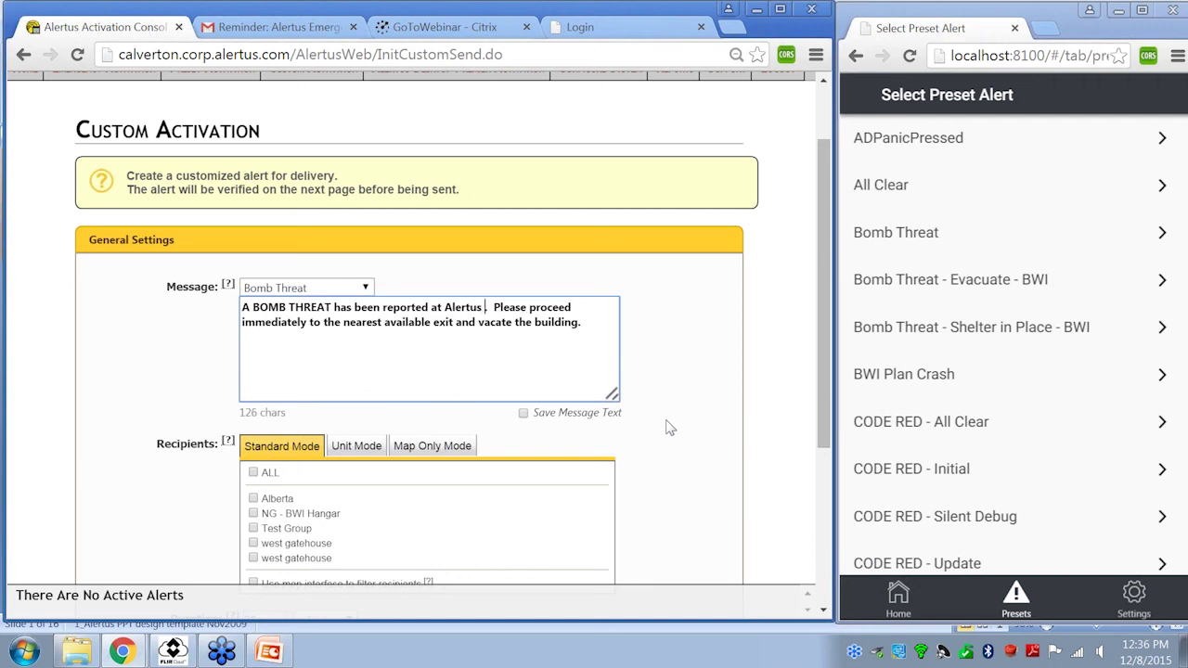
{"action": "type", "text": " Headquaters"}
Step: Append "Rally at location 3 in the parking lot." to the message and correct the misspelled location word to "Headquarters"
{"action": "left_click", "coordinate": [341, 369]}
{"action": "type", "text": "Ralley"}
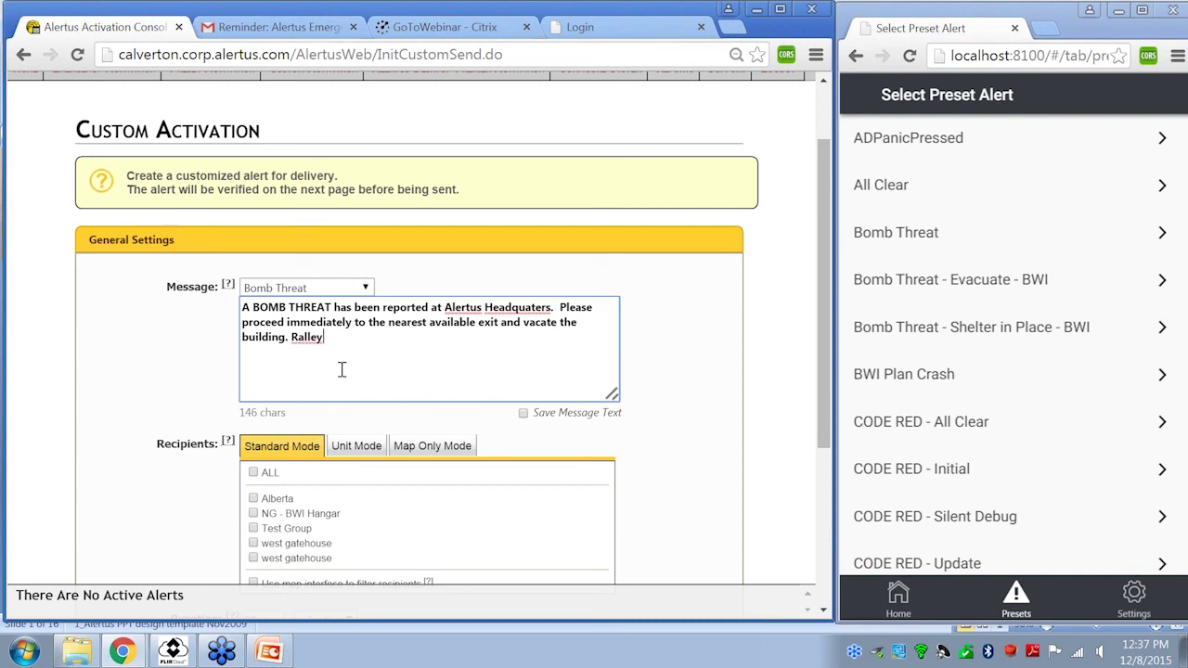
{"action": "key", "text": "BackSpace"}
{"action": "key", "text": "BackSpace"}
{"action": "type", "text": "y"}
{"action": "type", "text": " at locati"}
{"action": "type", "text": "on"}
{"action": "type", "text": " 2"}
{"action": "key", "text": "BackSpace"}
{"action": "type", "text": "3 in the parking log."}
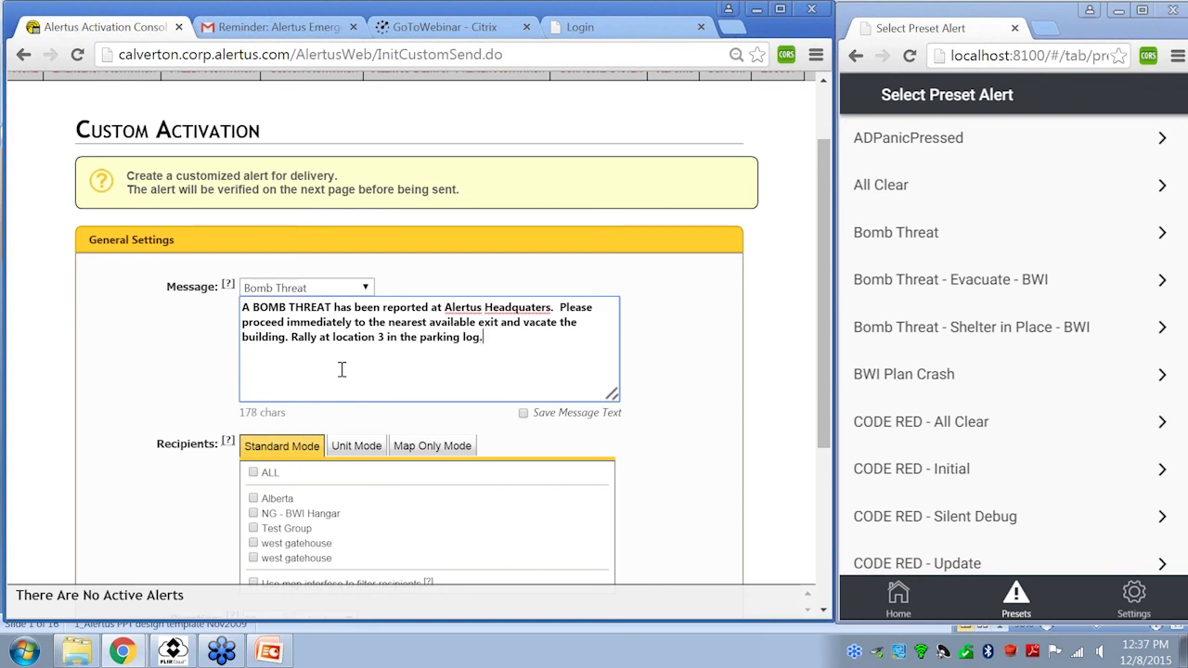
{"action": "right_click", "coordinate": [526, 307]}
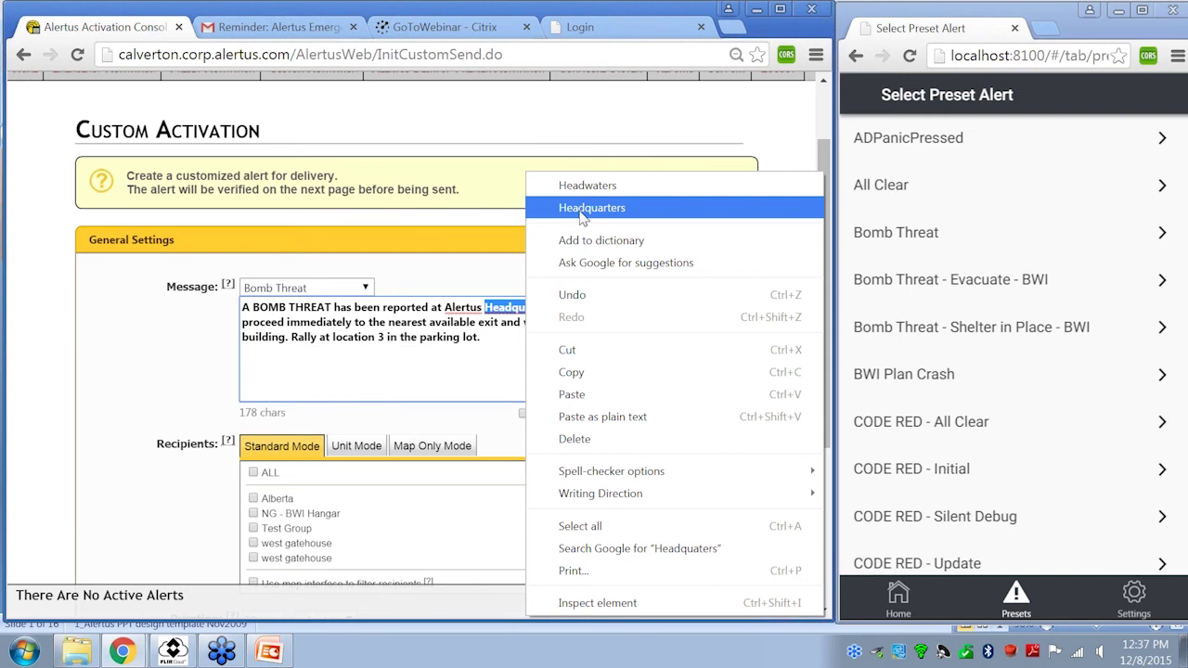
{"action": "left_click", "coordinate": [582, 210]}
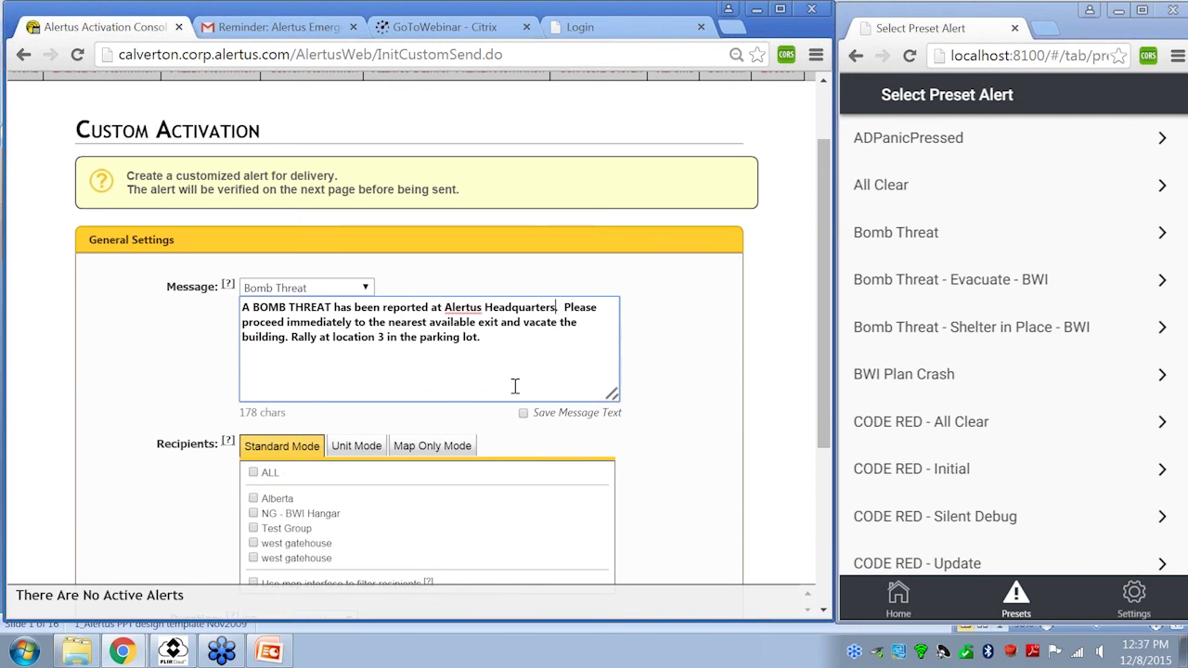
Step: Select ALL recipients in Standard Mode and switch the recipient selection to Unit Mode
{"action": "scroll", "coordinate": [519, 383], "scroll_direction": "down", "scroll_amount": 2}
{"action": "left_click", "coordinate": [253, 287]}
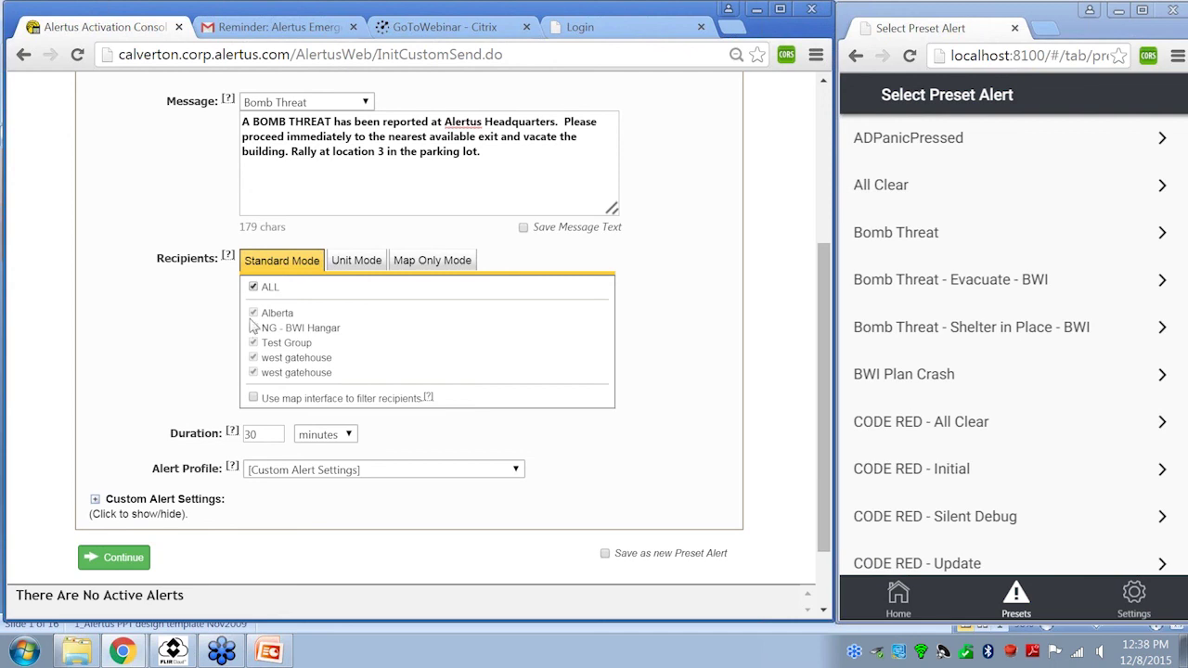
{"action": "left_click", "coordinate": [361, 265]}
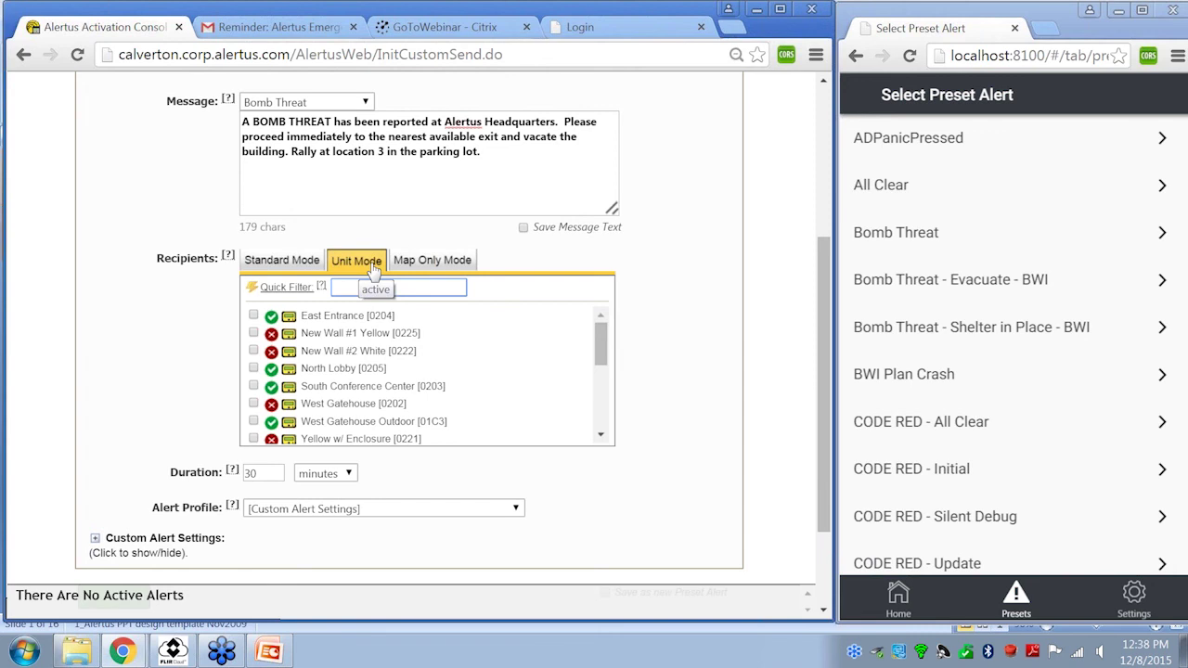
Step: Switch the recipient selection to Map Only Mode and examine the alert devices placed on the map
{"action": "left_click", "coordinate": [449, 264]}
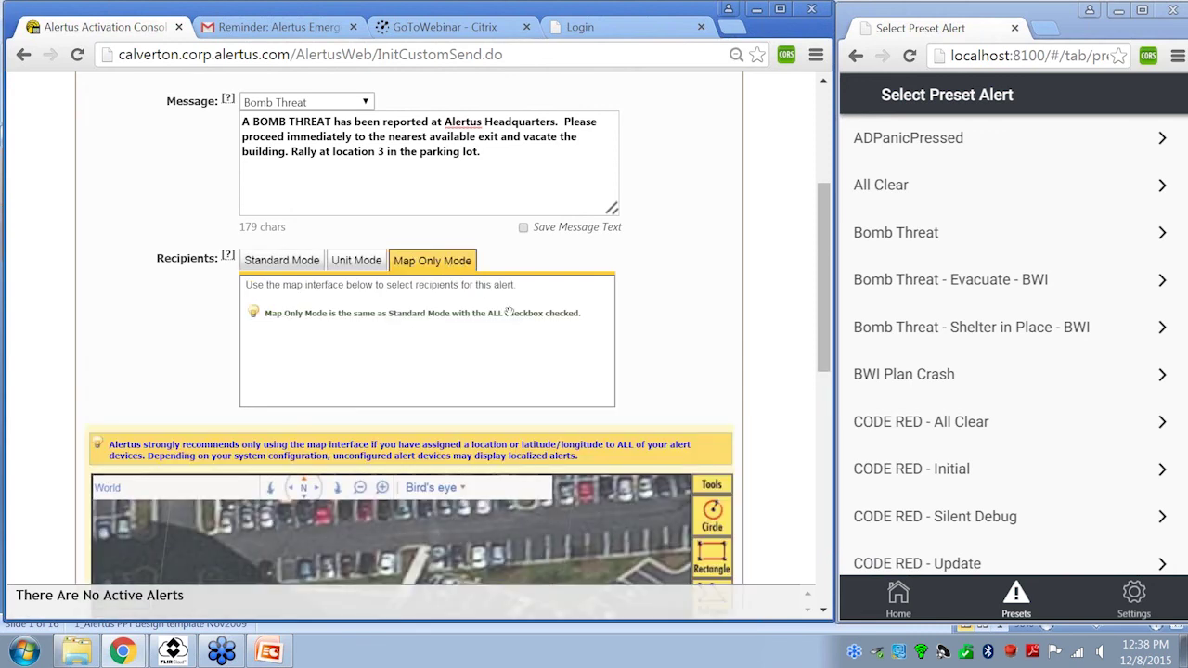
{"action": "scroll", "coordinate": [687, 339], "scroll_direction": "down", "scroll_amount": 2}
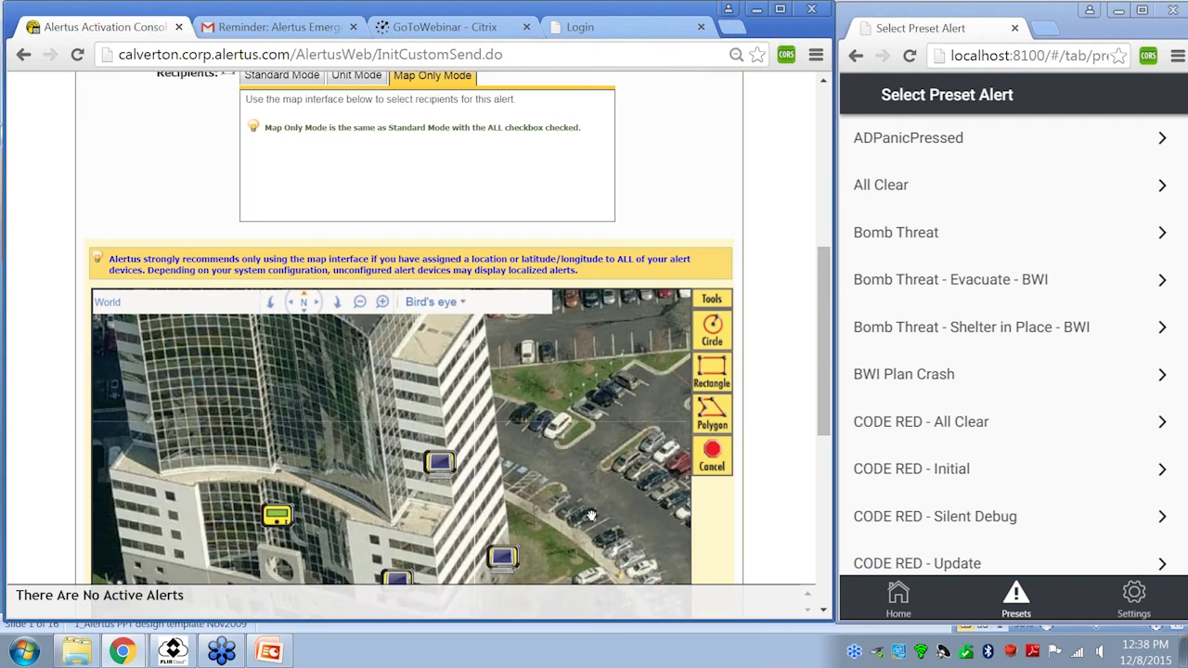
{"action": "scroll", "coordinate": [591, 515], "scroll_direction": "down", "scroll_amount": 1}
{"action": "scroll", "coordinate": [592, 513], "scroll_direction": "down", "scroll_amount": 1}
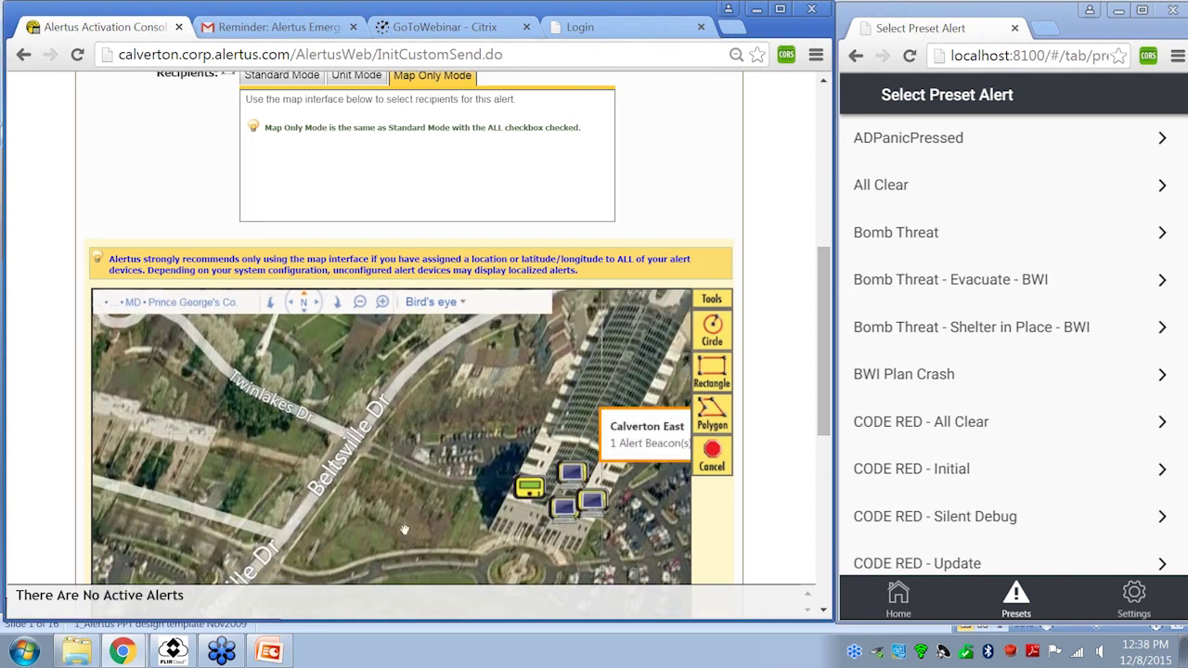
{"action": "mouse_move", "coordinate": [522, 503]}
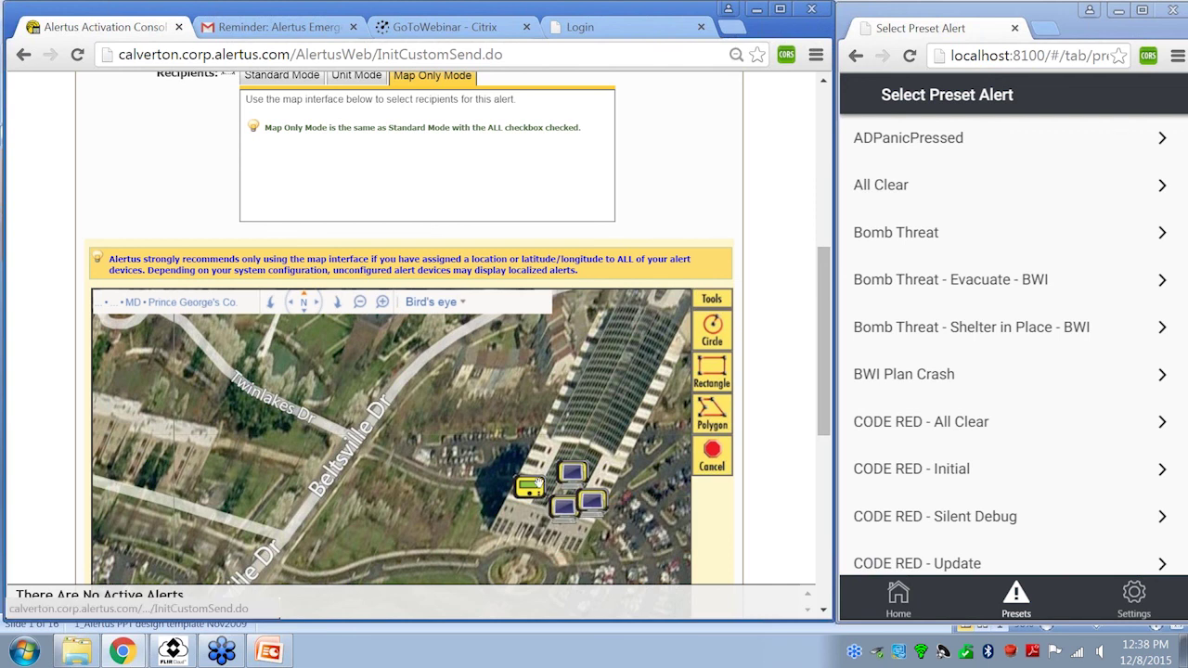
{"action": "mouse_move", "coordinate": [538, 479]}
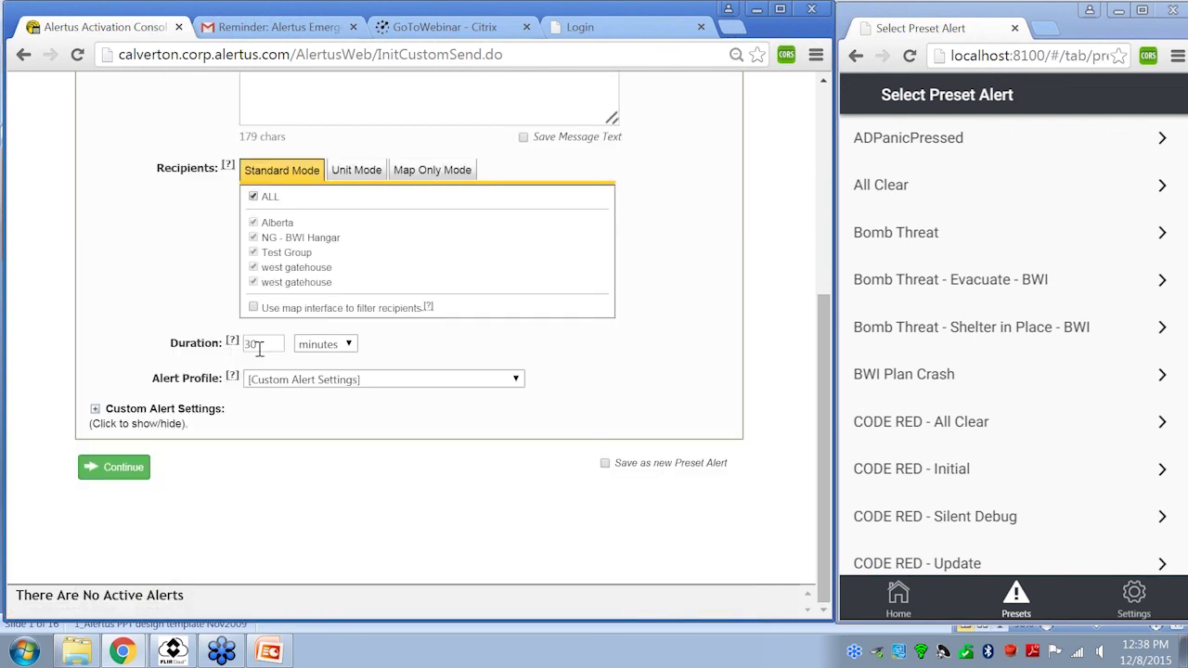
Step: Set the alert duration to 22222 minutes and expand the custom alert settings
{"action": "double_click", "coordinate": [260, 346]}
{"action": "type", "text": "22222"}
{"action": "left_click", "coordinate": [615, 378]}
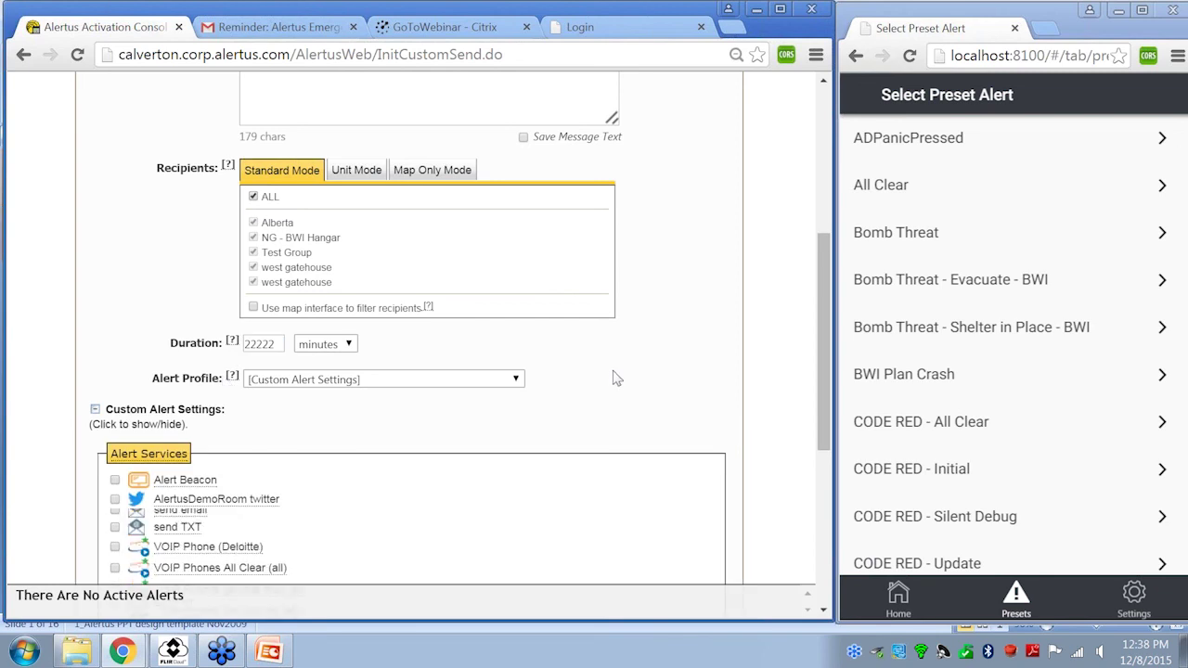
{"action": "scroll", "coordinate": [615, 379], "scroll_direction": "down", "scroll_amount": 1}
{"action": "scroll", "coordinate": [612, 379], "scroll_direction": "down", "scroll_amount": 1}
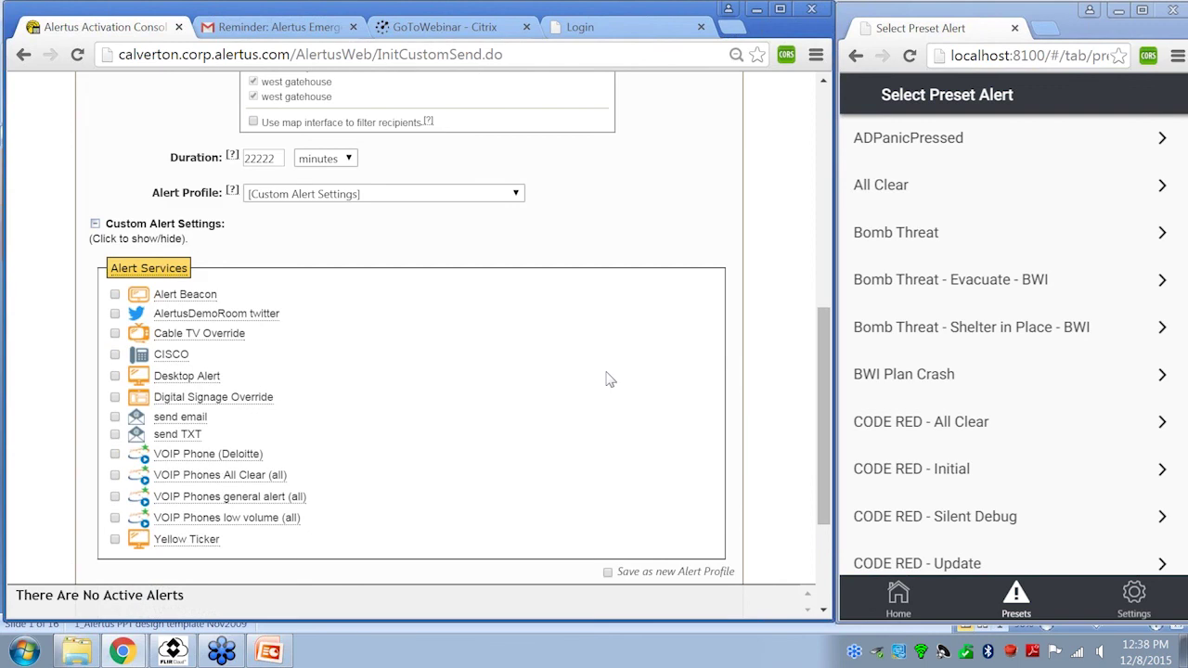
{"action": "scroll", "coordinate": [609, 379], "scroll_direction": "up", "scroll_amount": 1}
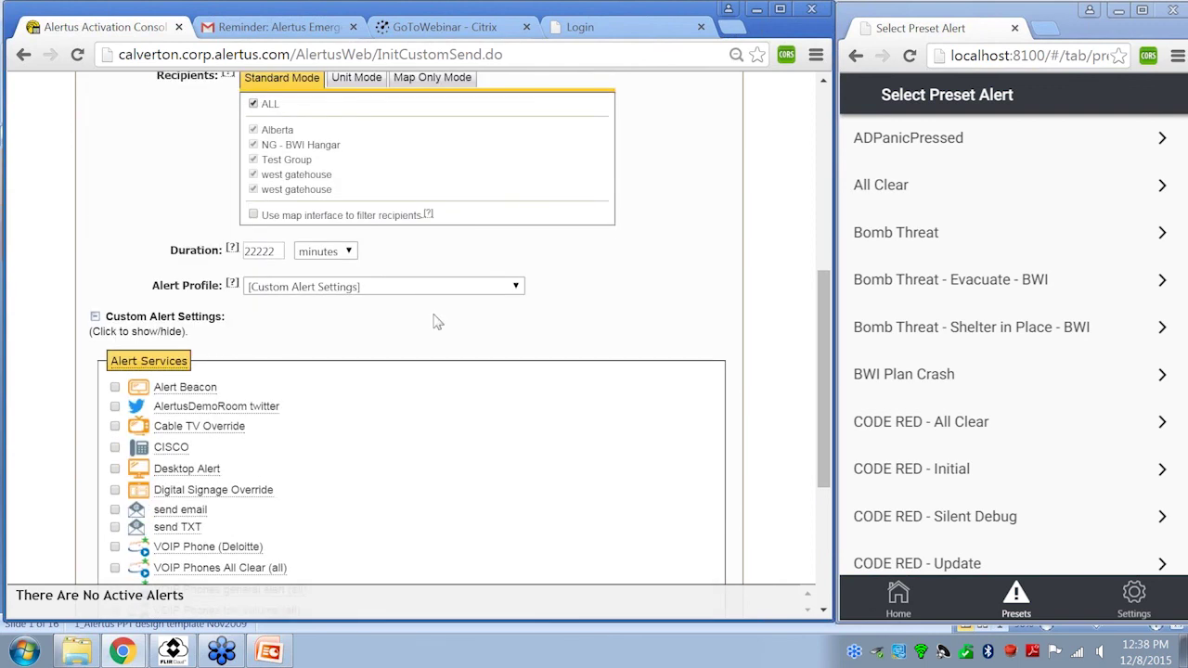
{"action": "scroll", "coordinate": [436, 322], "scroll_direction": "down", "scroll_amount": 1}
Step: Enable the Alert Beacon service and set its initial duration to 10 seconds with Medium initial audible intensity
{"action": "left_click", "coordinate": [115, 295]}
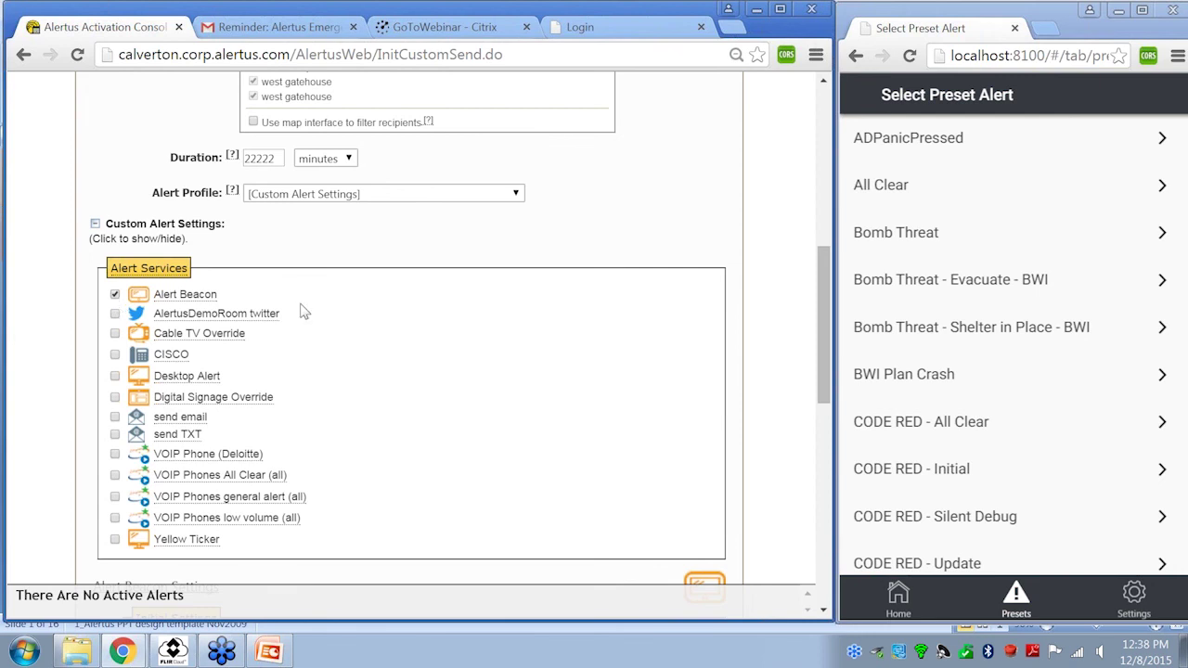
{"action": "scroll", "coordinate": [458, 245], "scroll_direction": "down", "scroll_amount": 5}
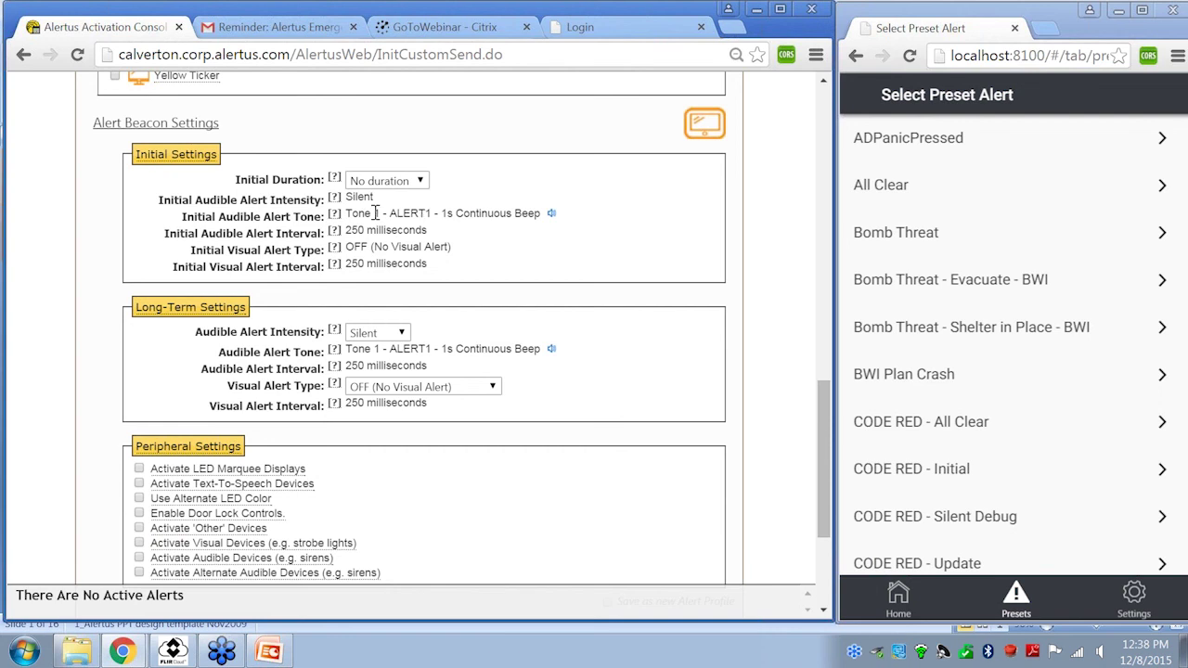
{"action": "left_click", "coordinate": [386, 180]}
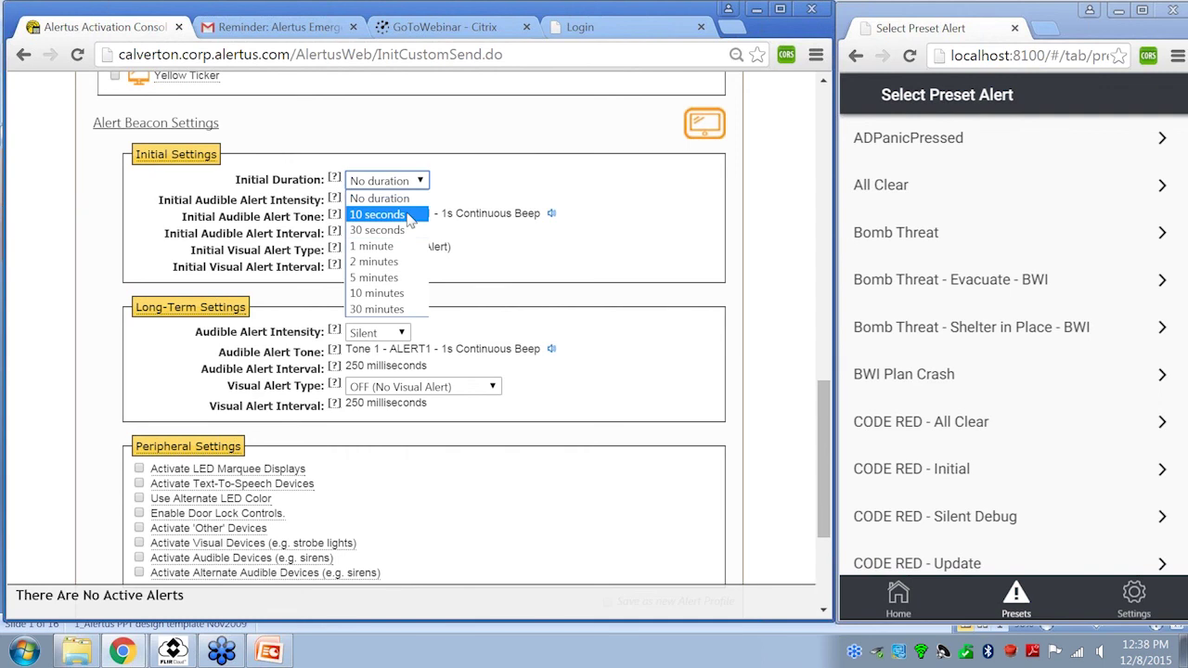
{"action": "left_click", "coordinate": [408, 213]}
{"action": "left_click", "coordinate": [380, 200]}
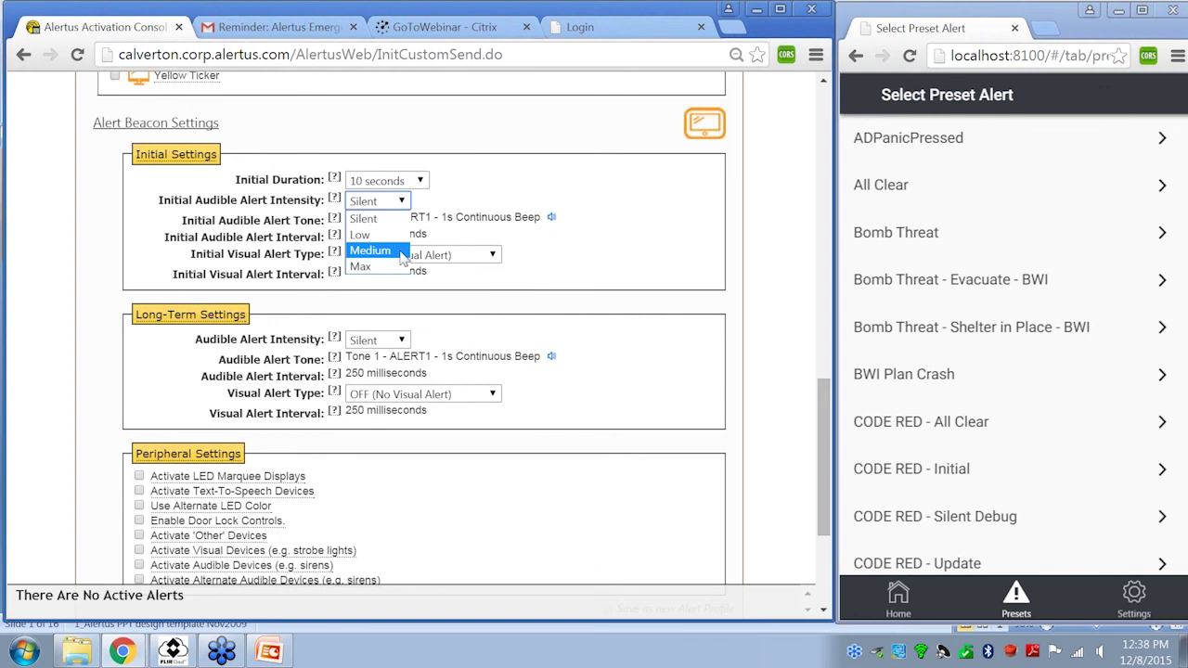
{"action": "left_click", "coordinate": [401, 252]}
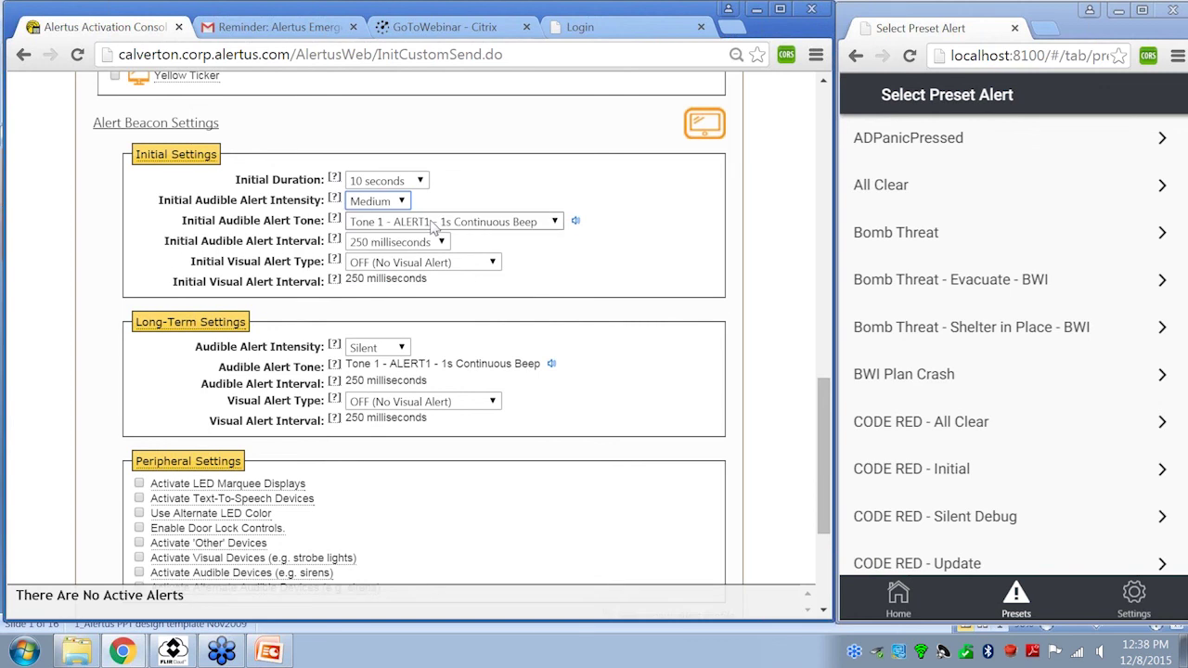
Step: Set the initial audible alert to Tone 2 - ALERT2 - Morse SOS with a 250 milliseconds interval
{"action": "left_click", "coordinate": [427, 223]}
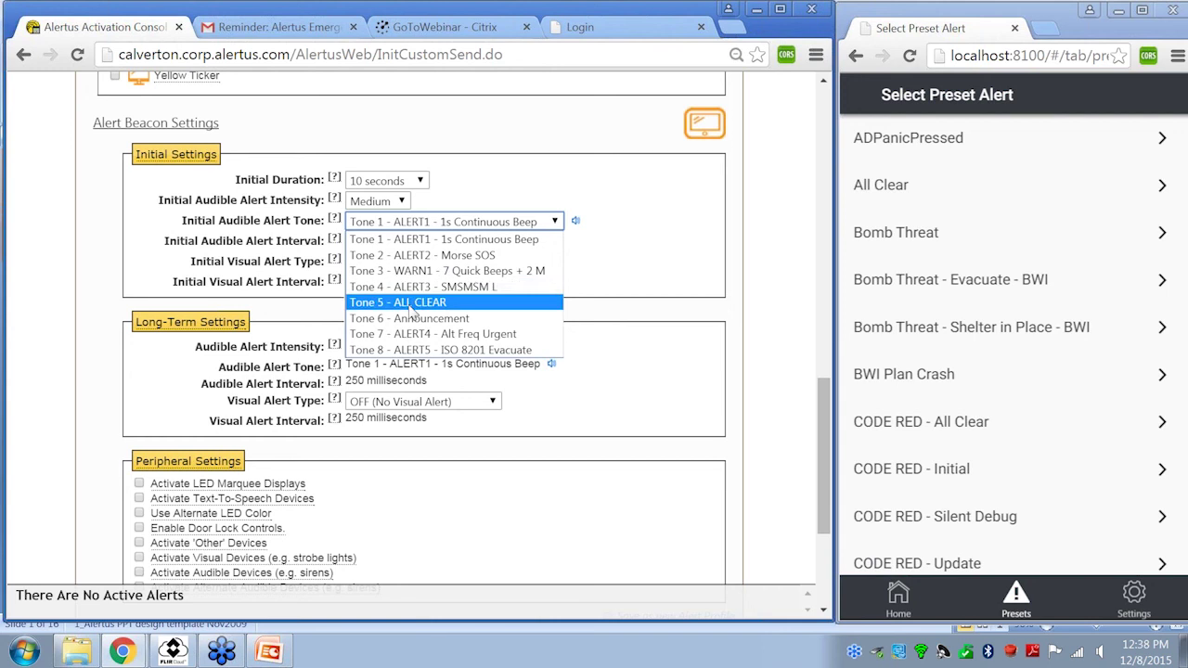
{"action": "left_click", "coordinate": [423, 254]}
{"action": "left_click", "coordinate": [394, 242]}
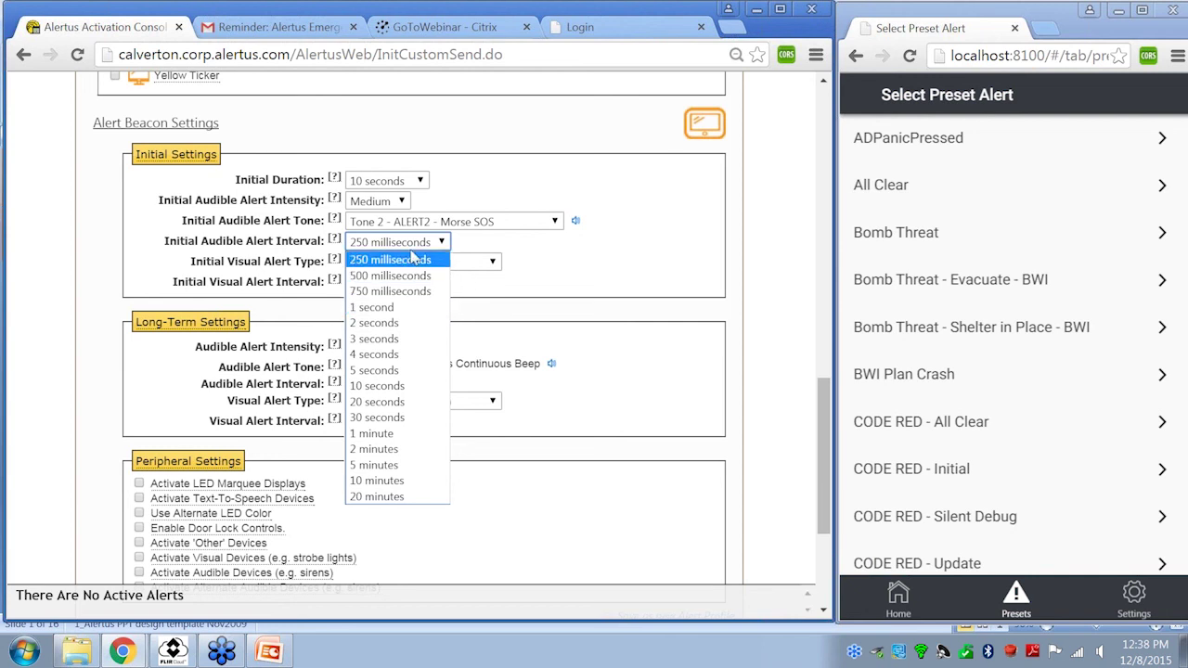
{"action": "left_click", "coordinate": [414, 259]}
Step: Set the initial visual alert type to Lateral Blink with Glow with a 500 milliseconds interval
{"action": "left_click", "coordinate": [414, 262]}
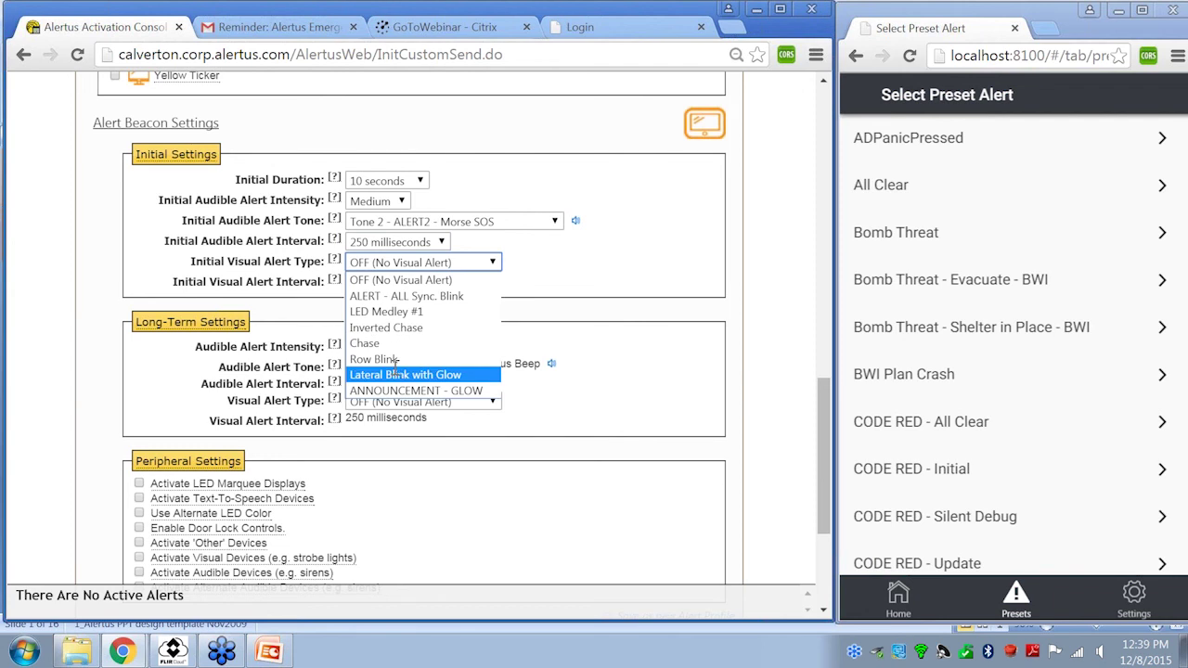
{"action": "left_click", "coordinate": [394, 369]}
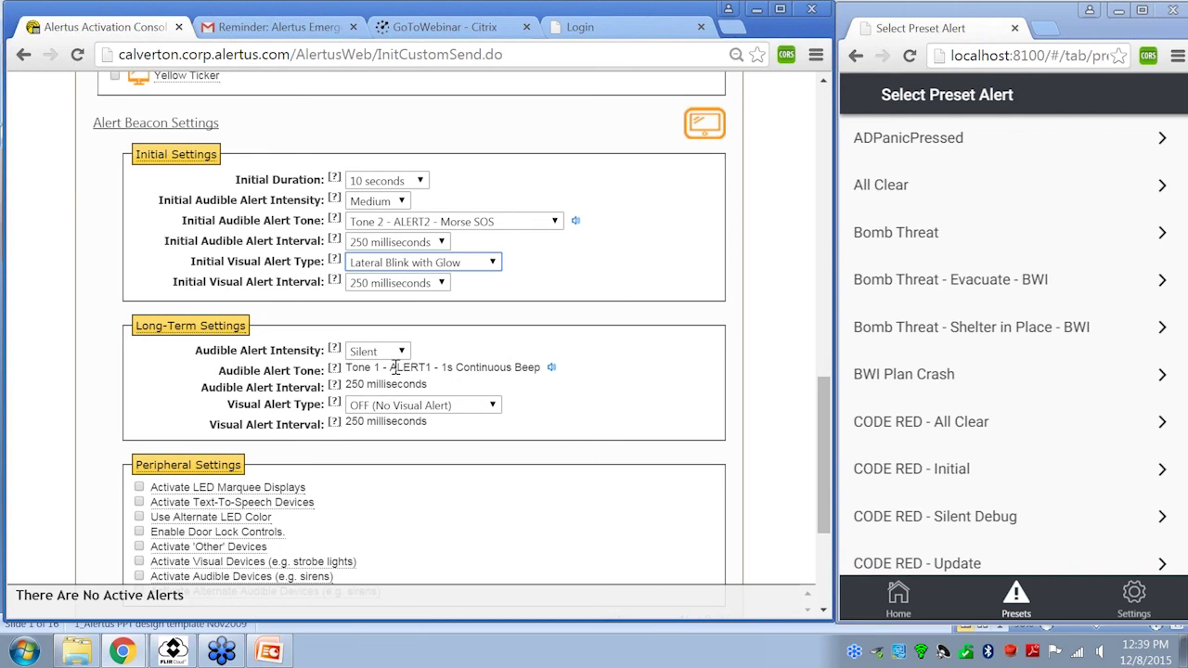
{"action": "left_click", "coordinate": [441, 284]}
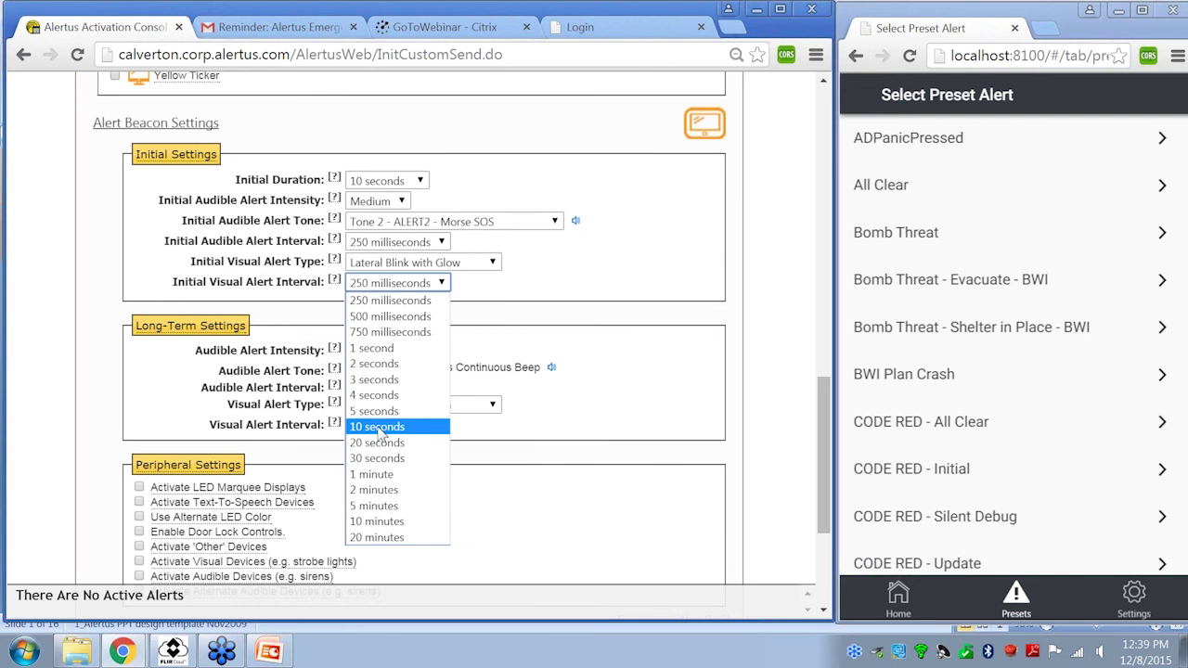
{"action": "left_click", "coordinate": [390, 316]}
Step: Keep the long-term audible intensity Silent and set the long-term visual alert to ANNOUNCEMENT - GLOW every 5 seconds
{"action": "scroll", "coordinate": [385, 306], "scroll_direction": "down", "scroll_amount": 1}
{"action": "left_click", "coordinate": [376, 259]}
{"action": "left_click", "coordinate": [381, 277]}
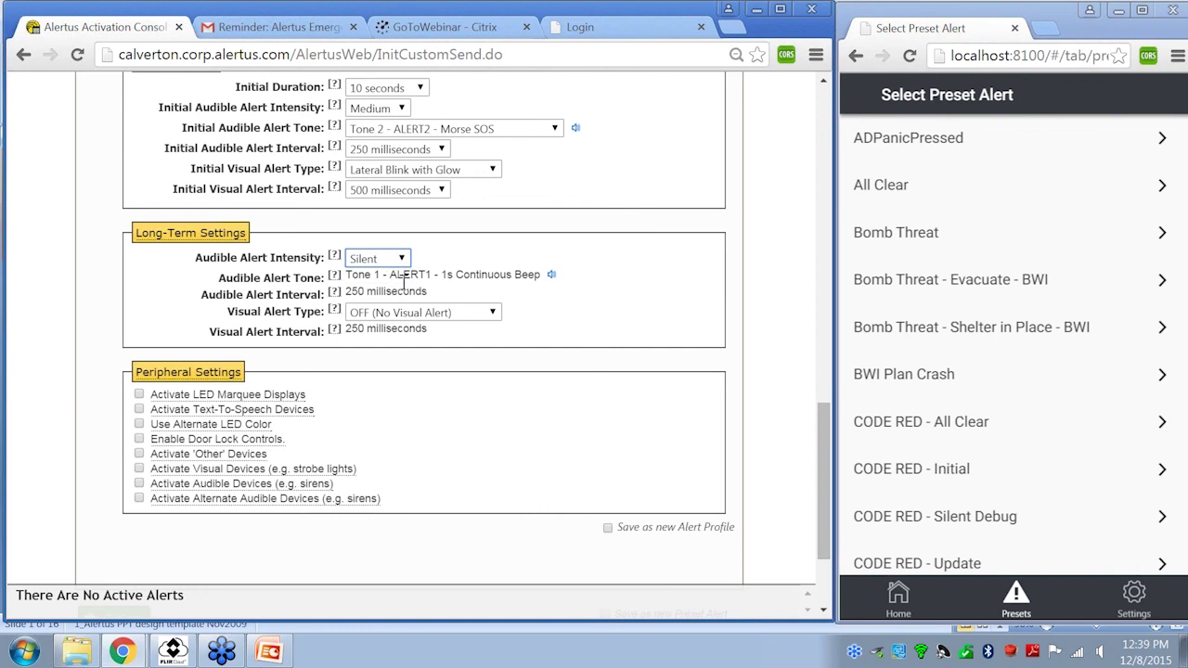
{"action": "left_click", "coordinate": [402, 312]}
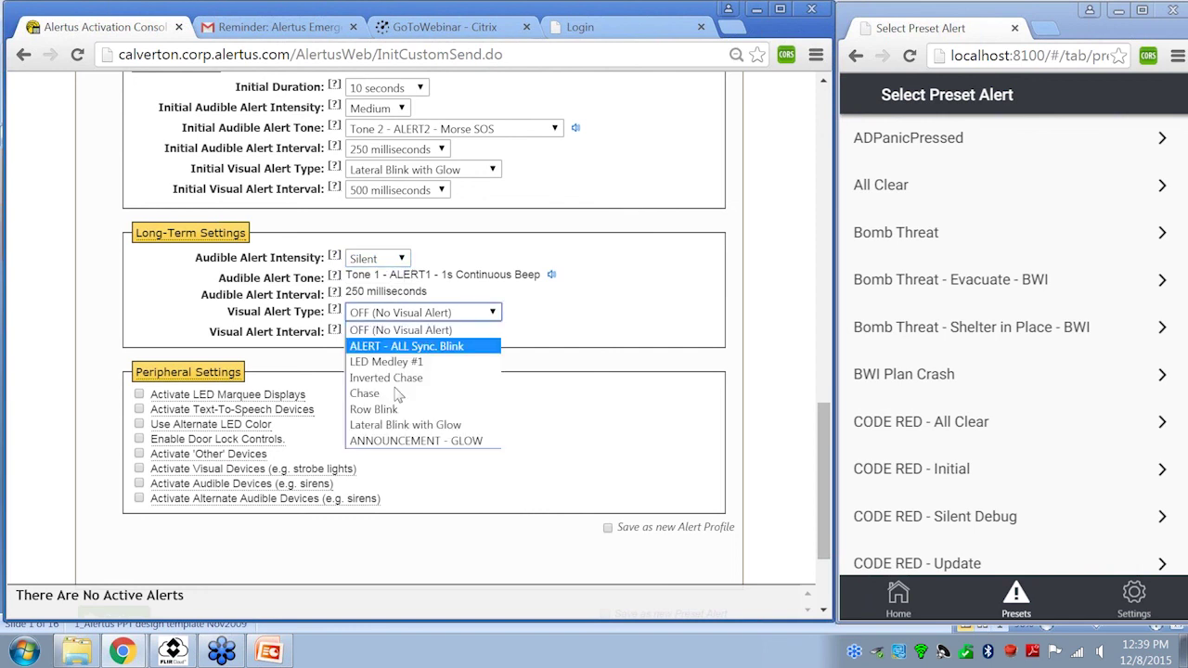
{"action": "left_click", "coordinate": [408, 441]}
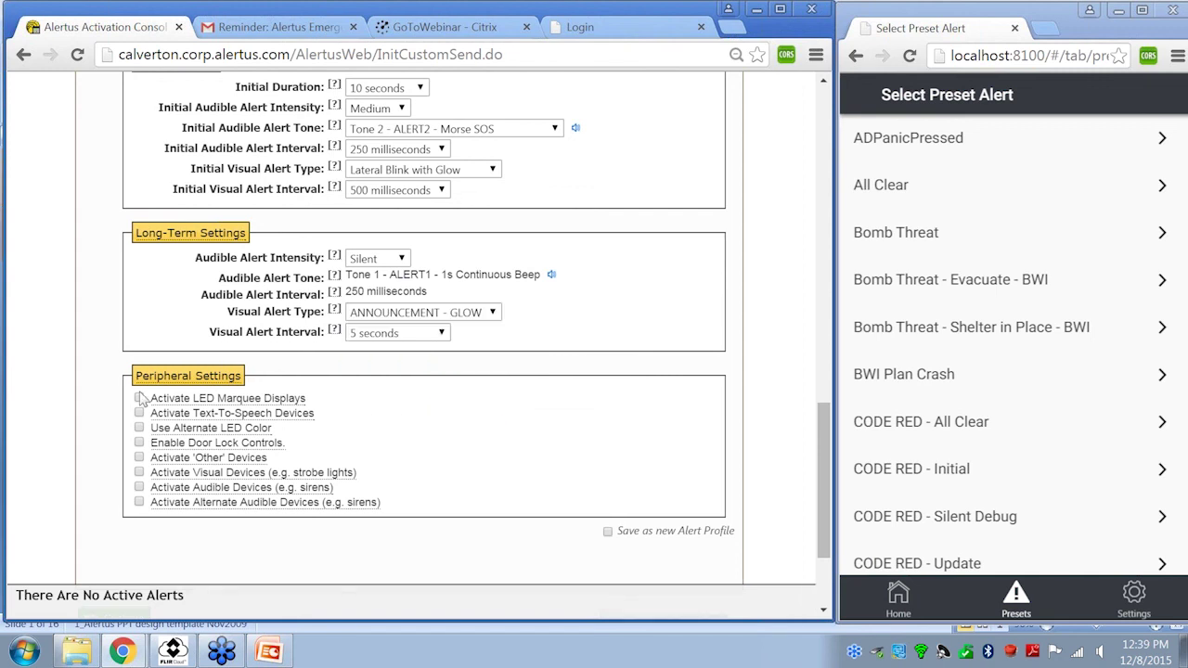
Step: Activate LED Marquee Displays and Text-To-Speech Devices as peripherals and continue to the alert confirmation
{"action": "left_click", "coordinate": [139, 398]}
{"action": "left_click", "coordinate": [139, 413]}
{"action": "scroll", "coordinate": [137, 362], "scroll_direction": "down", "scroll_amount": 2}
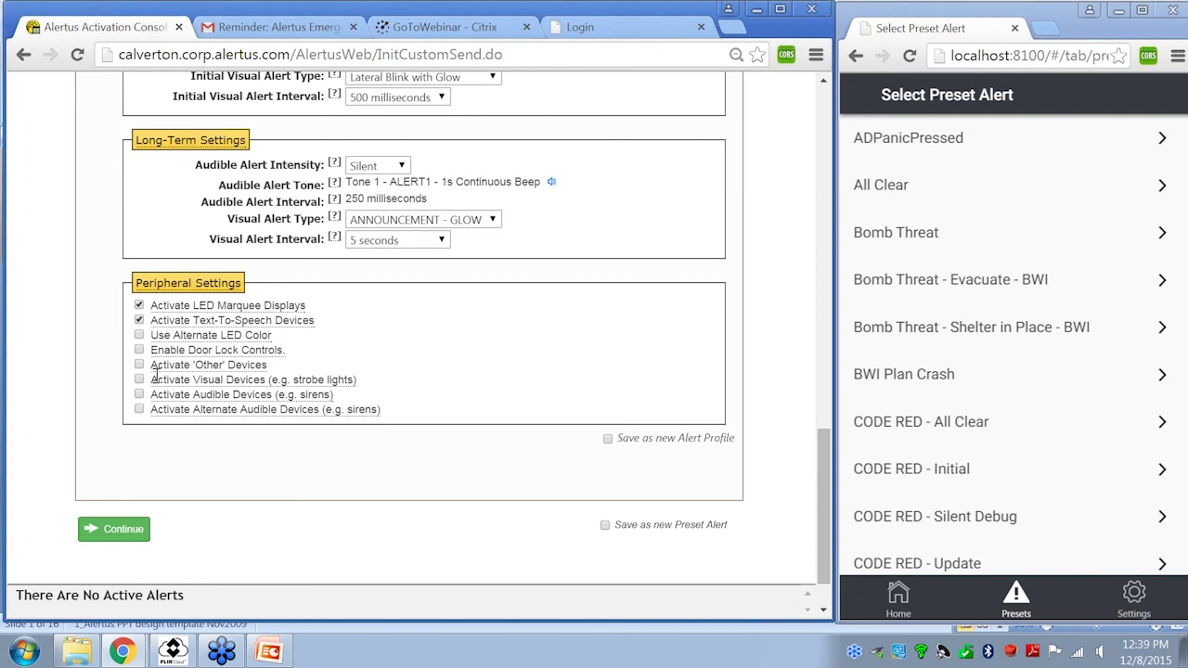
{"action": "mouse_move", "coordinate": [156, 373]}
{"action": "mouse_move", "coordinate": [207, 386]}
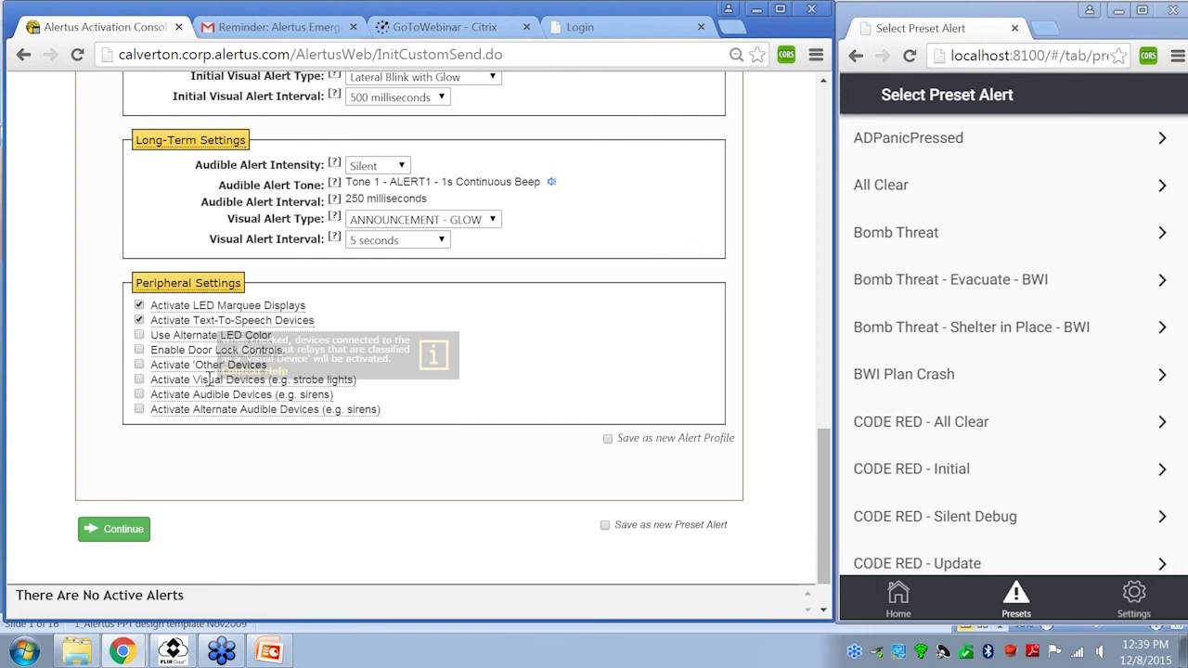
{"action": "scroll", "coordinate": [210, 383], "scroll_direction": "down", "scroll_amount": 1}
{"action": "left_click", "coordinate": [135, 464]}
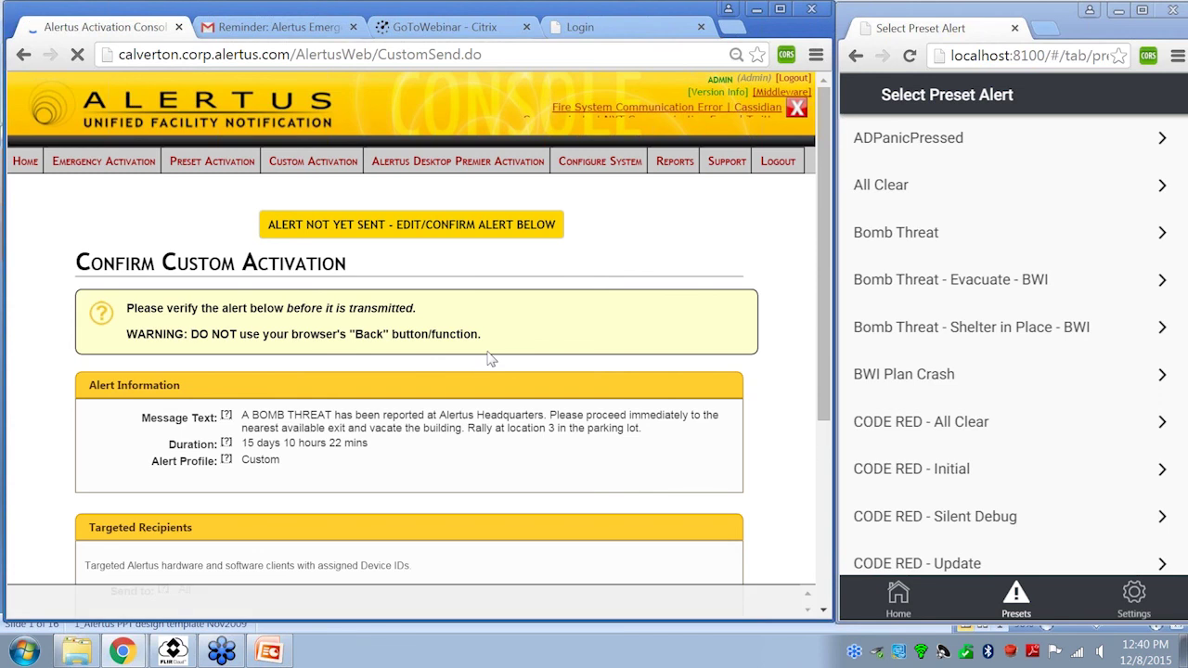
Step: Review the custom alert's information, recipients and Alert Beacon settings, and send the alert
{"action": "scroll", "coordinate": [491, 359], "scroll_direction": "down", "scroll_amount": 2}
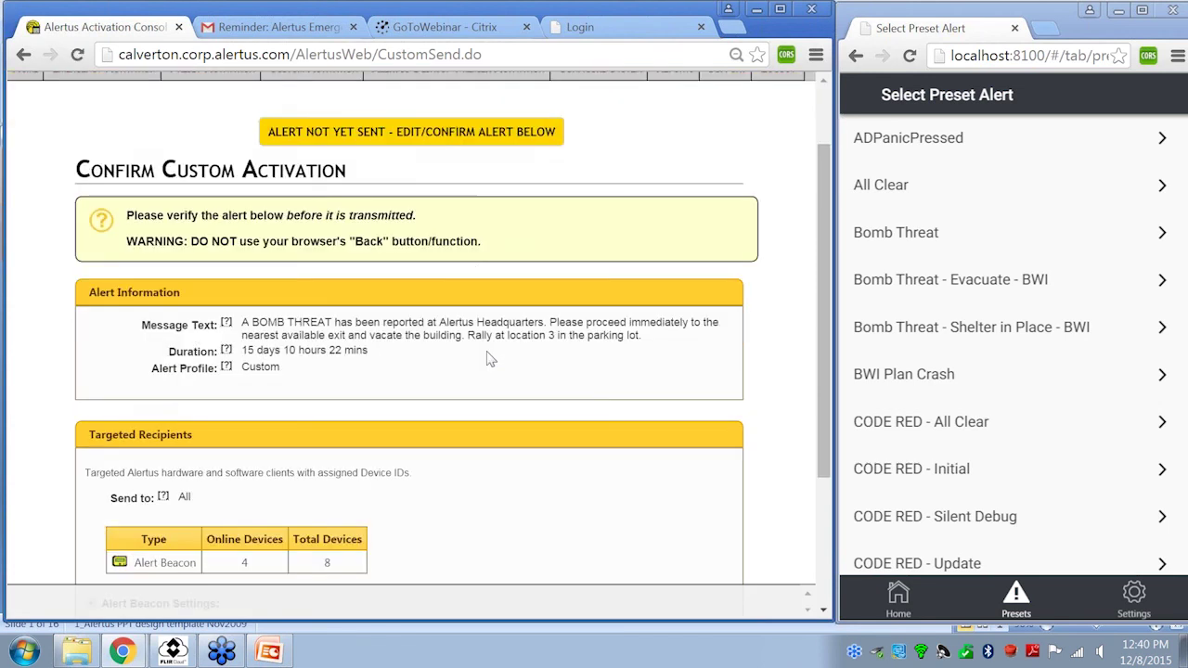
{"action": "scroll", "coordinate": [491, 360], "scroll_direction": "down", "scroll_amount": 4}
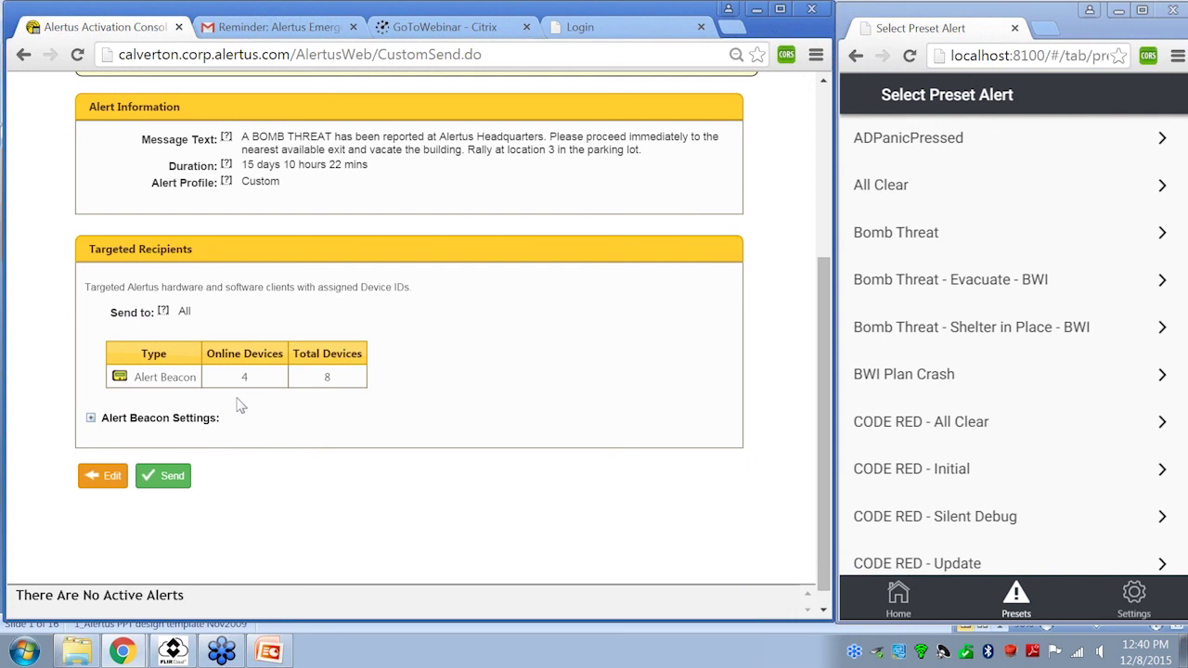
{"action": "left_click", "coordinate": [216, 418]}
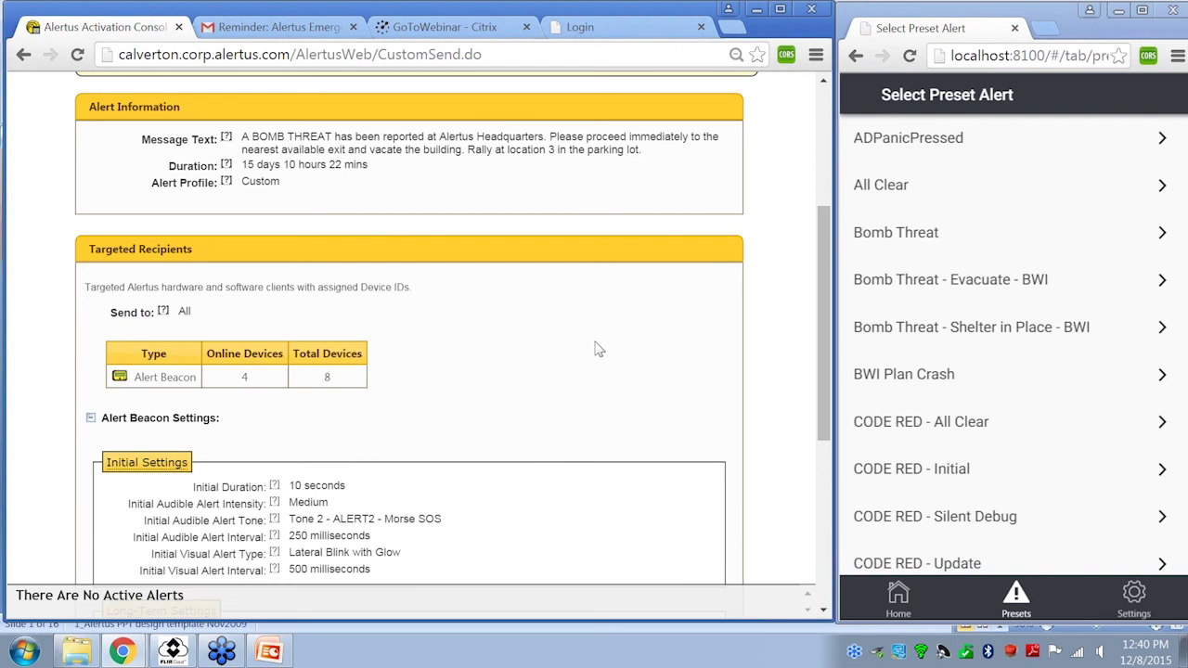
{"action": "scroll", "coordinate": [595, 352], "scroll_direction": "down", "scroll_amount": 1}
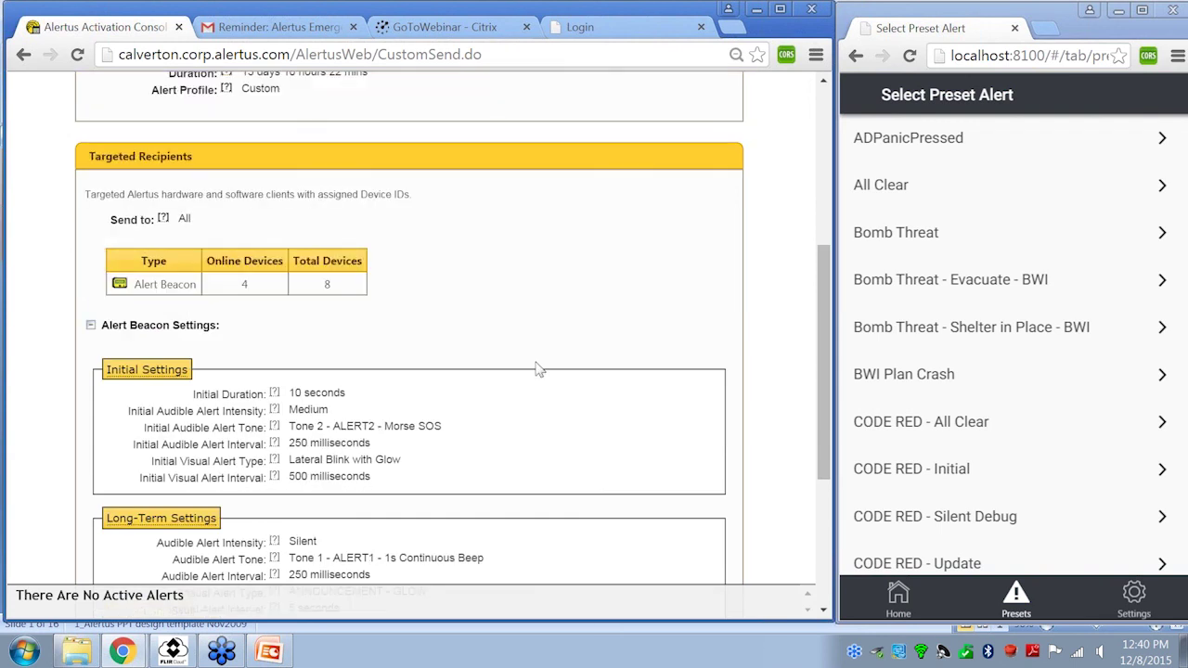
{"action": "scroll", "coordinate": [375, 326], "scroll_direction": "down", "scroll_amount": 1}
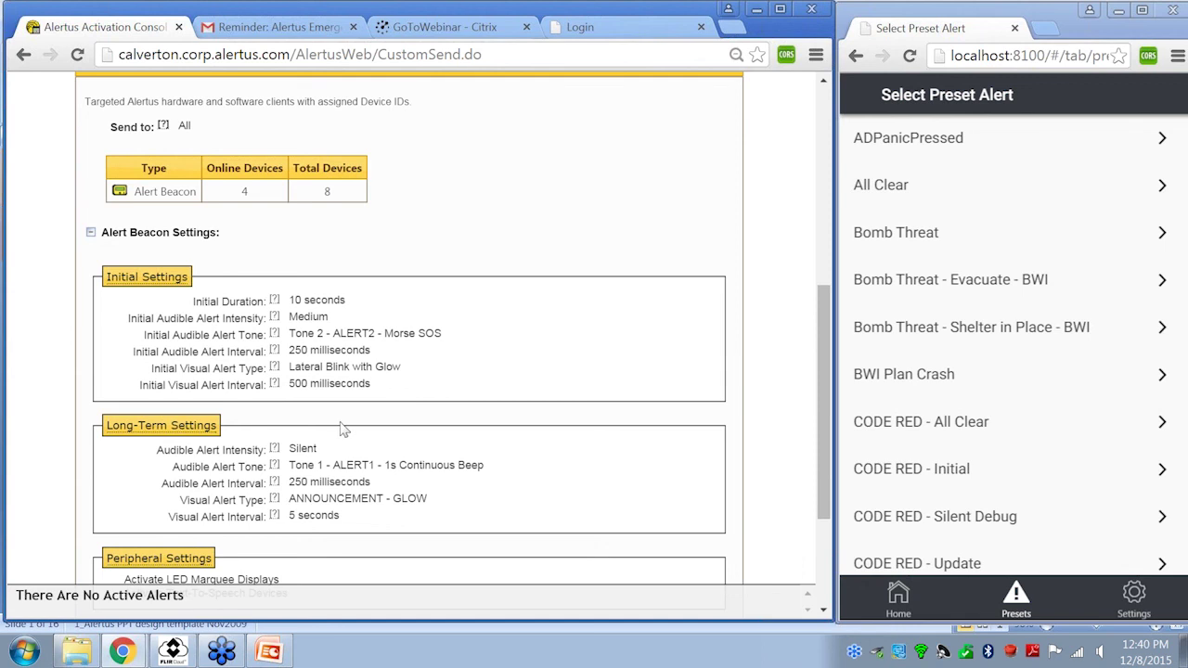
{"action": "scroll", "coordinate": [343, 429], "scroll_direction": "down", "scroll_amount": 2}
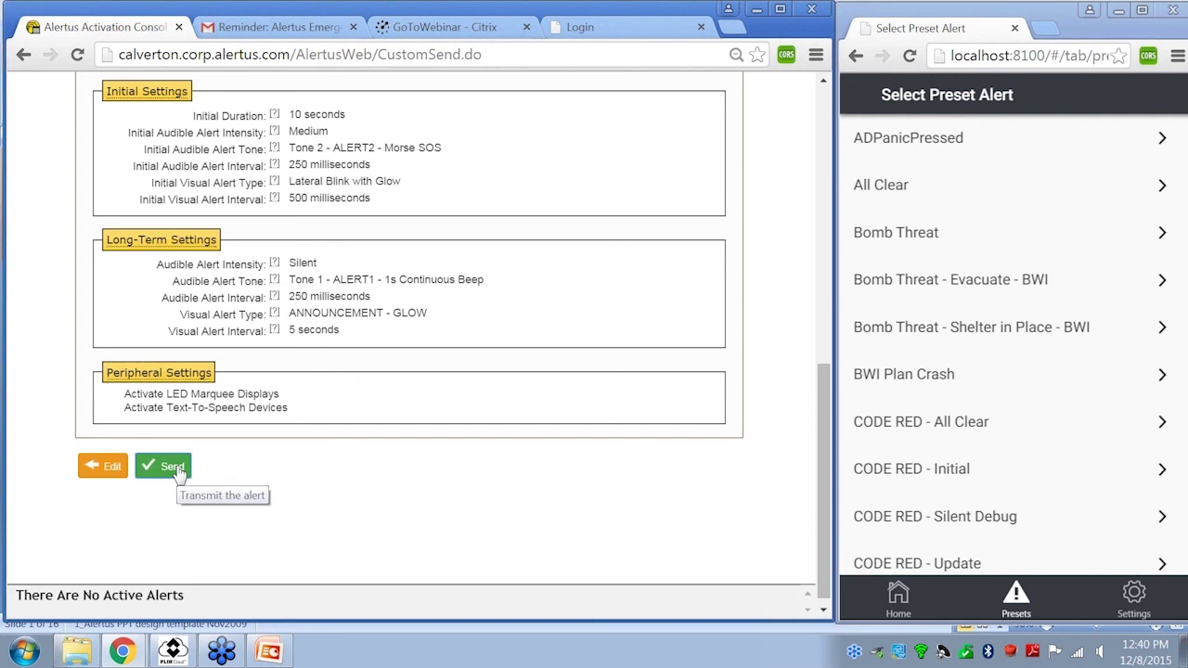
{"action": "left_click", "coordinate": [179, 472]}
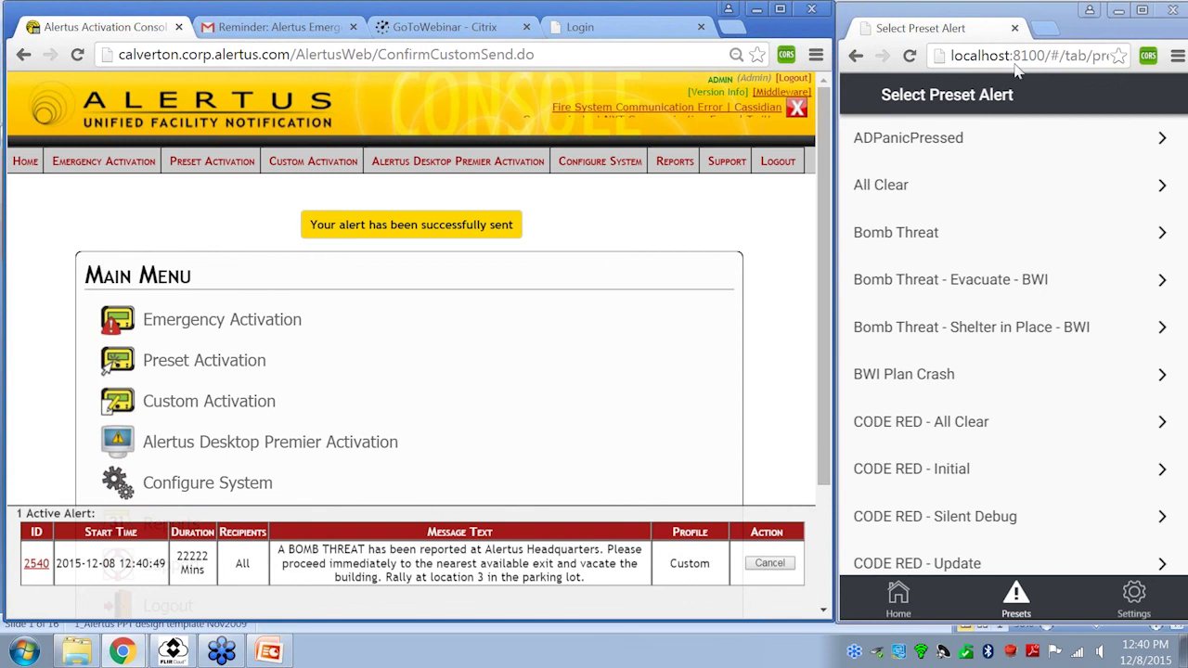
Step: Open the sent bomb threat alert in the alert history and expand its custom alert profile and long-term beacon settings
{"action": "left_click", "coordinate": [769, 564]}
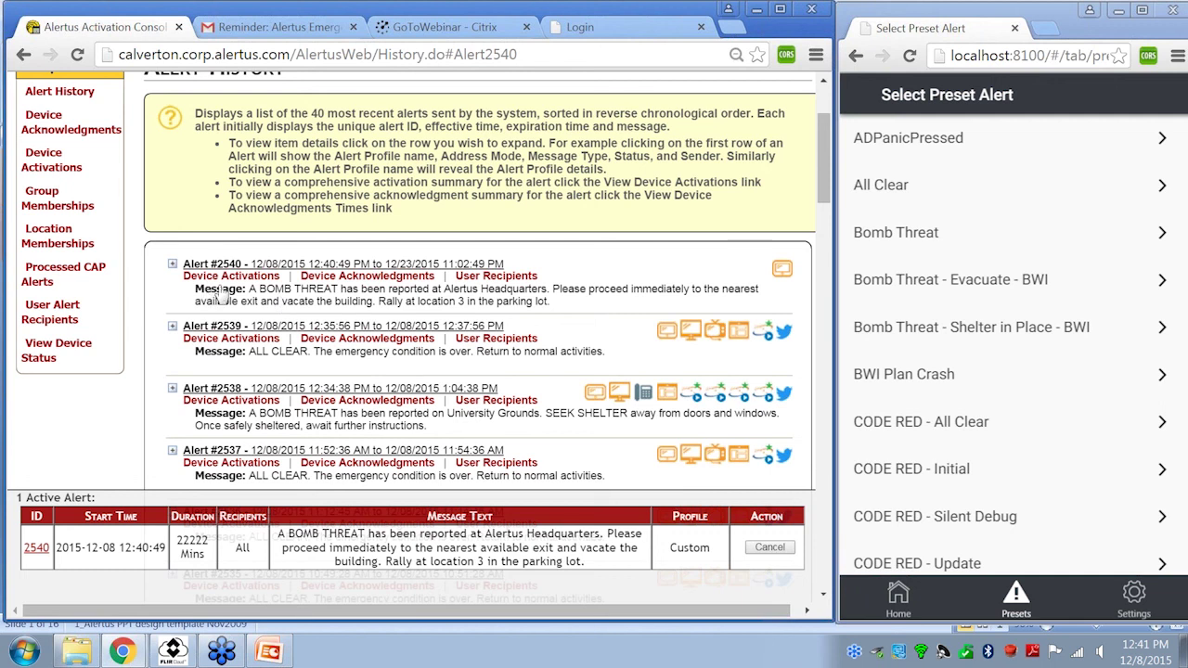
{"action": "left_click", "coordinate": [411, 284]}
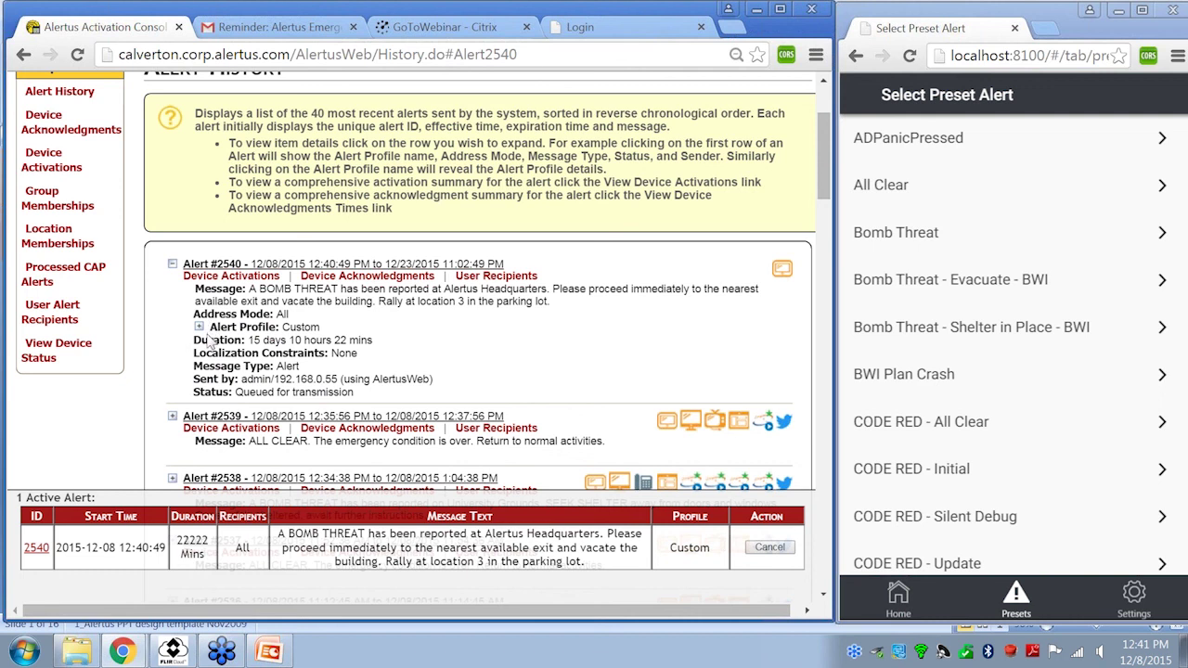
{"action": "left_click", "coordinate": [200, 329]}
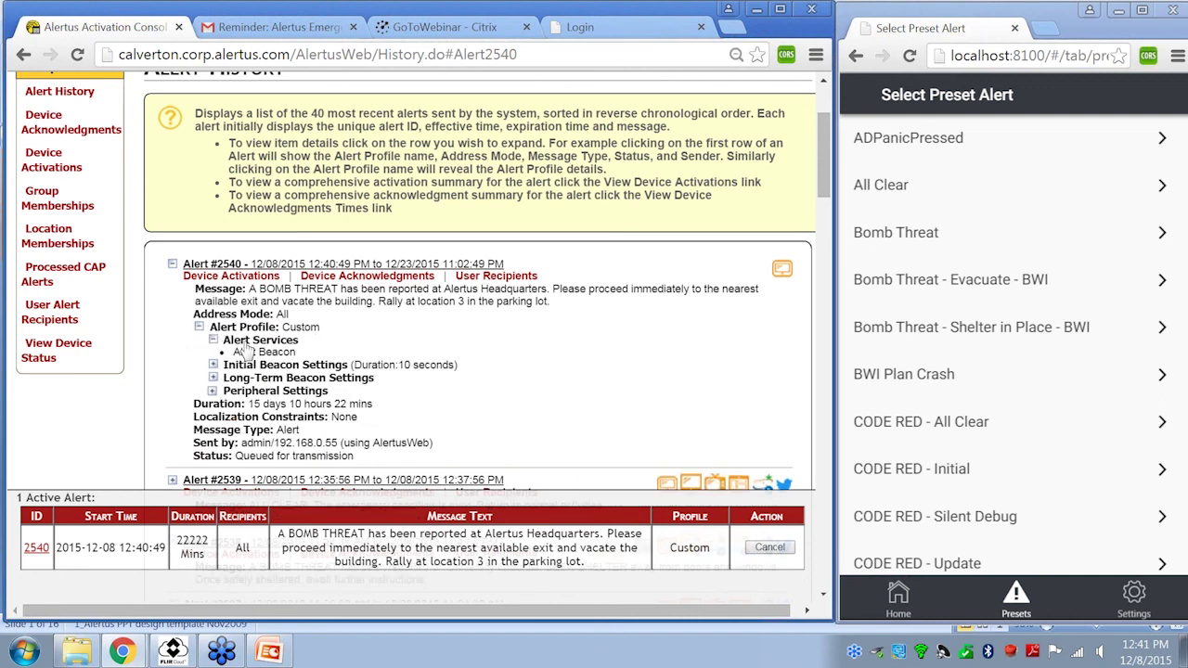
{"action": "left_click", "coordinate": [283, 378]}
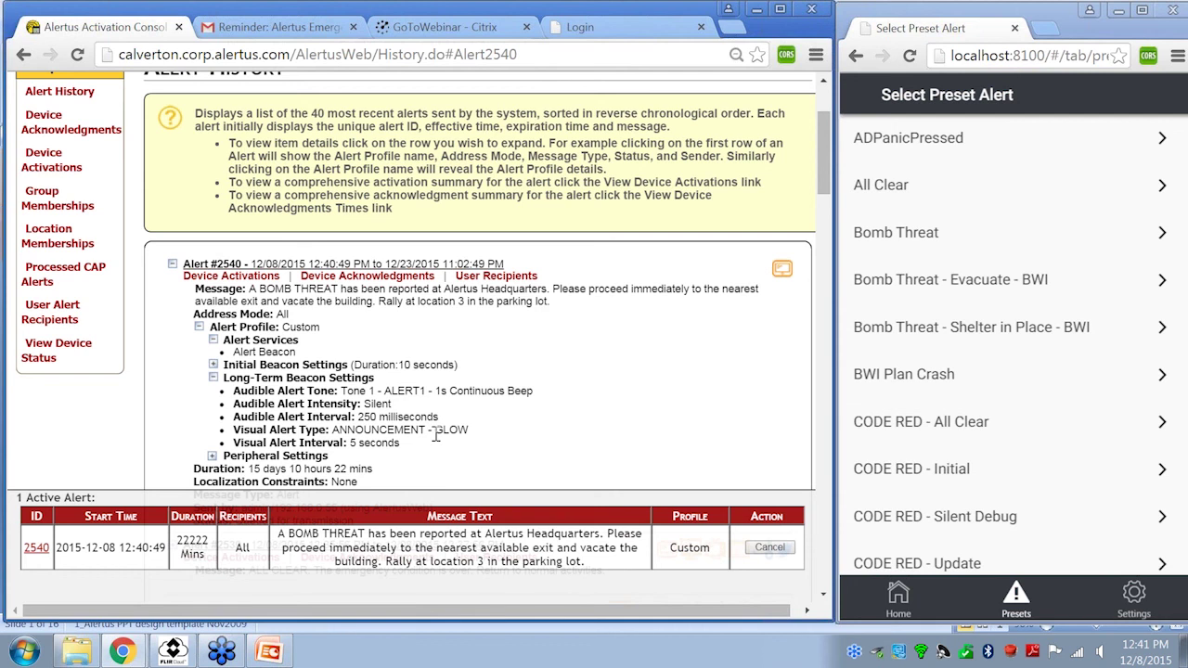
Step: Open the Device Activations report for the ALL CLEAR alert #2539 and examine its alert information and activation breakdown by device type
{"action": "scroll", "coordinate": [345, 440], "scroll_direction": "up", "scroll_amount": 3}
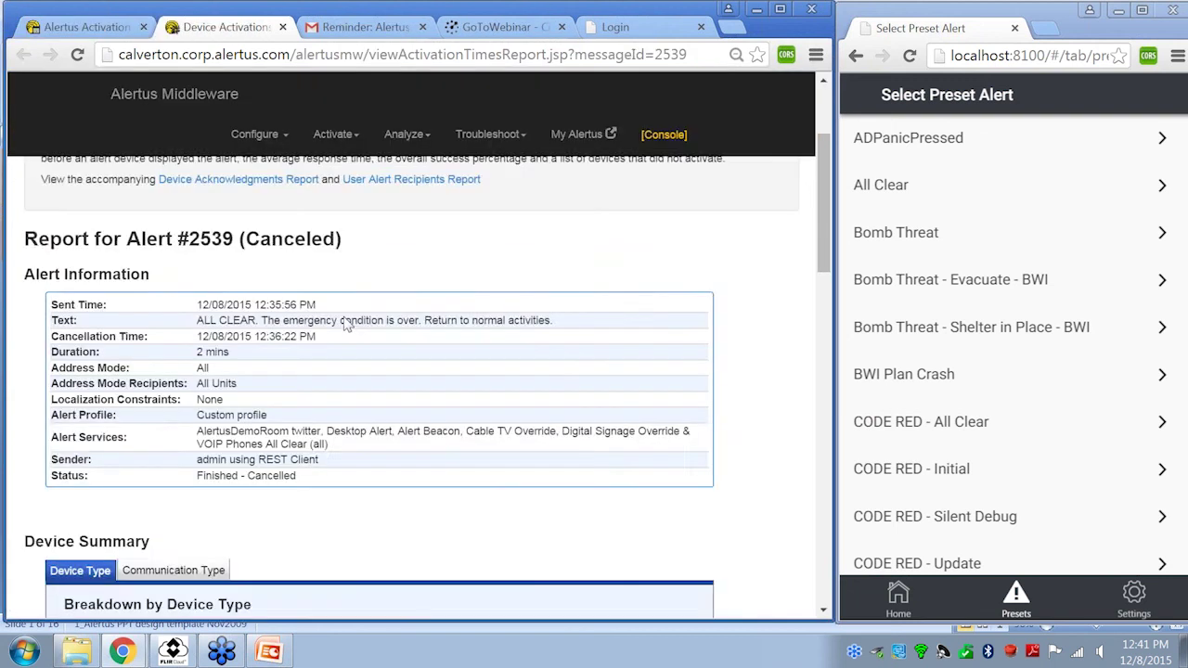
{"action": "scroll", "coordinate": [345, 323], "scroll_direction": "down", "scroll_amount": 2}
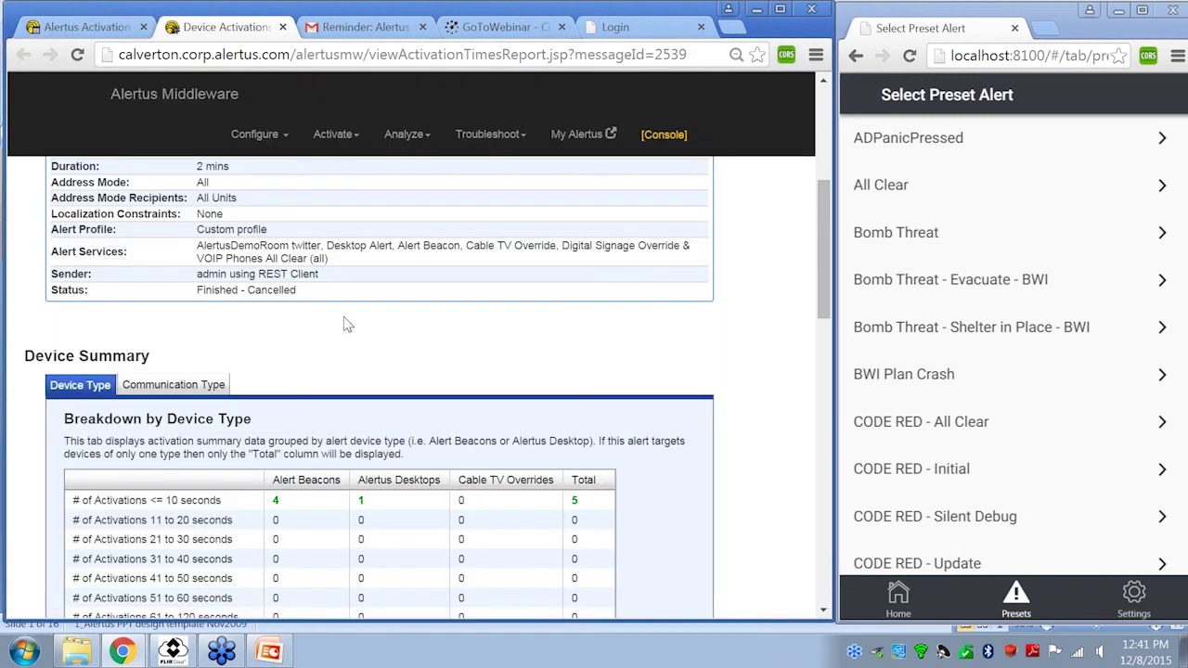
{"action": "scroll", "coordinate": [325, 422], "scroll_direction": "down", "scroll_amount": 1}
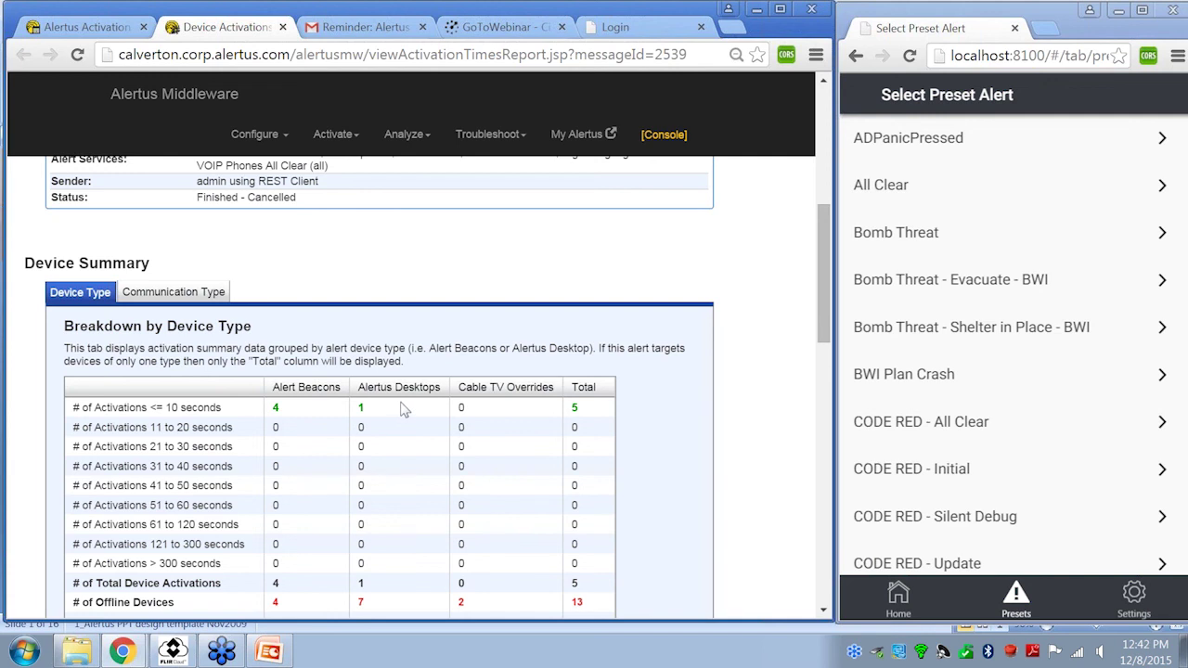
{"action": "scroll", "coordinate": [405, 410], "scroll_direction": "down", "scroll_amount": 1}
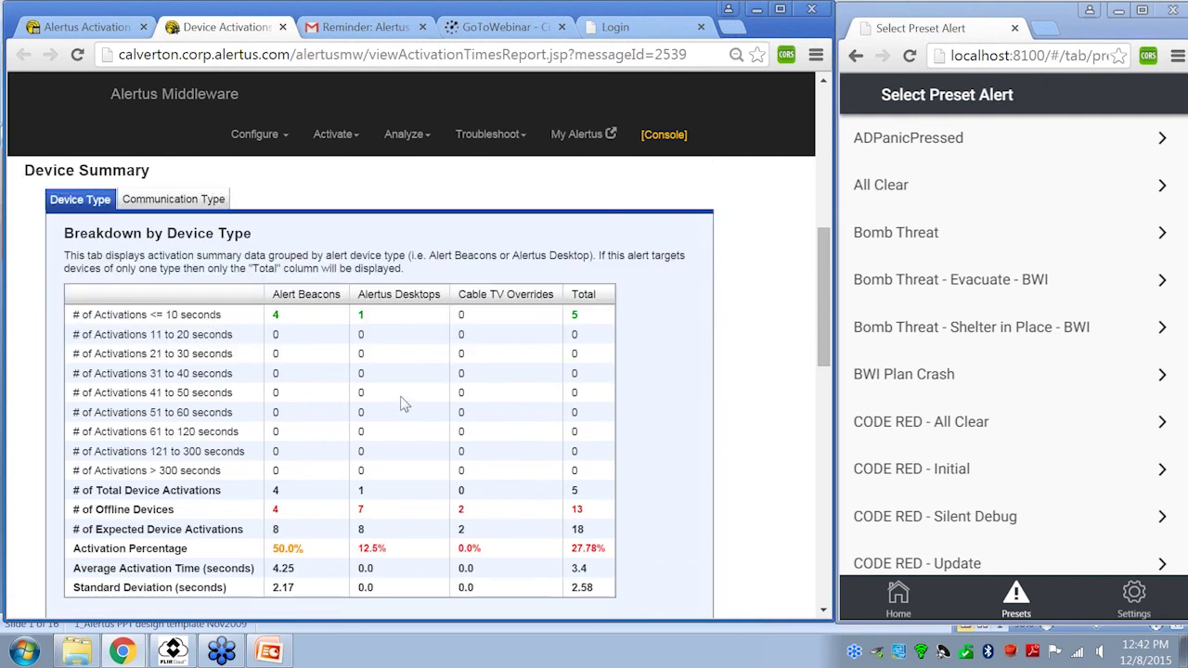
{"action": "scroll", "coordinate": [405, 403], "scroll_direction": "down", "scroll_amount": 2}
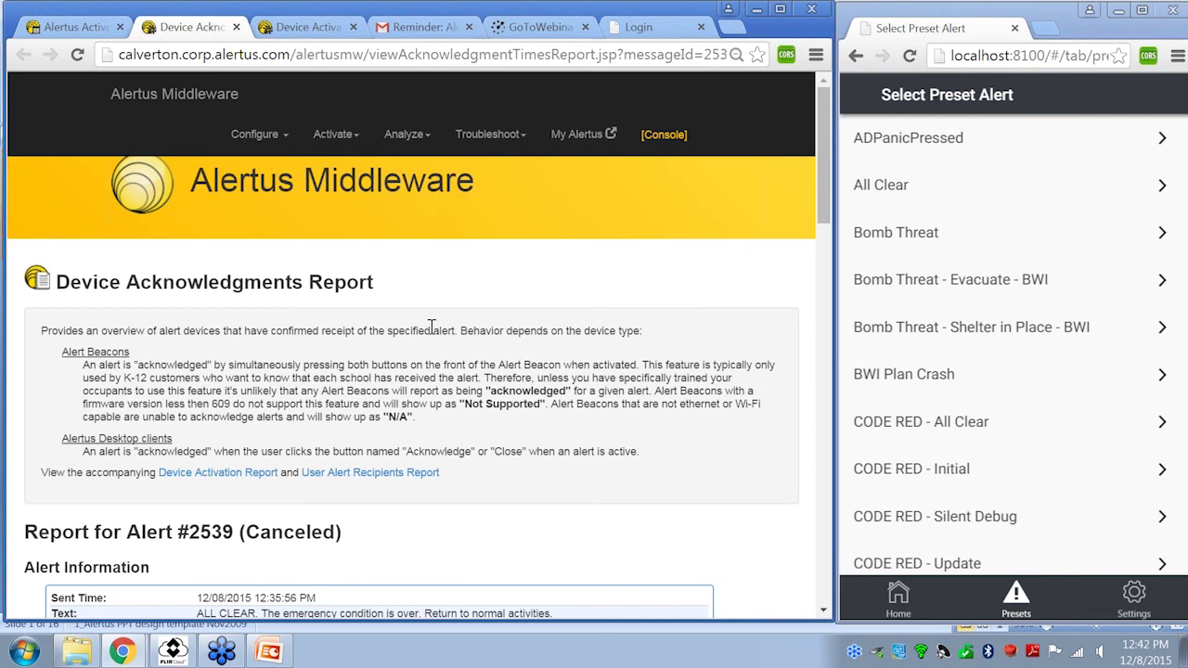
Step: Open the Device Acknowledgments report for alert #2539 and examine its device summary and the acknowledgment times of individual devices
{"action": "scroll", "coordinate": [303, 288], "scroll_direction": "down", "scroll_amount": 7}
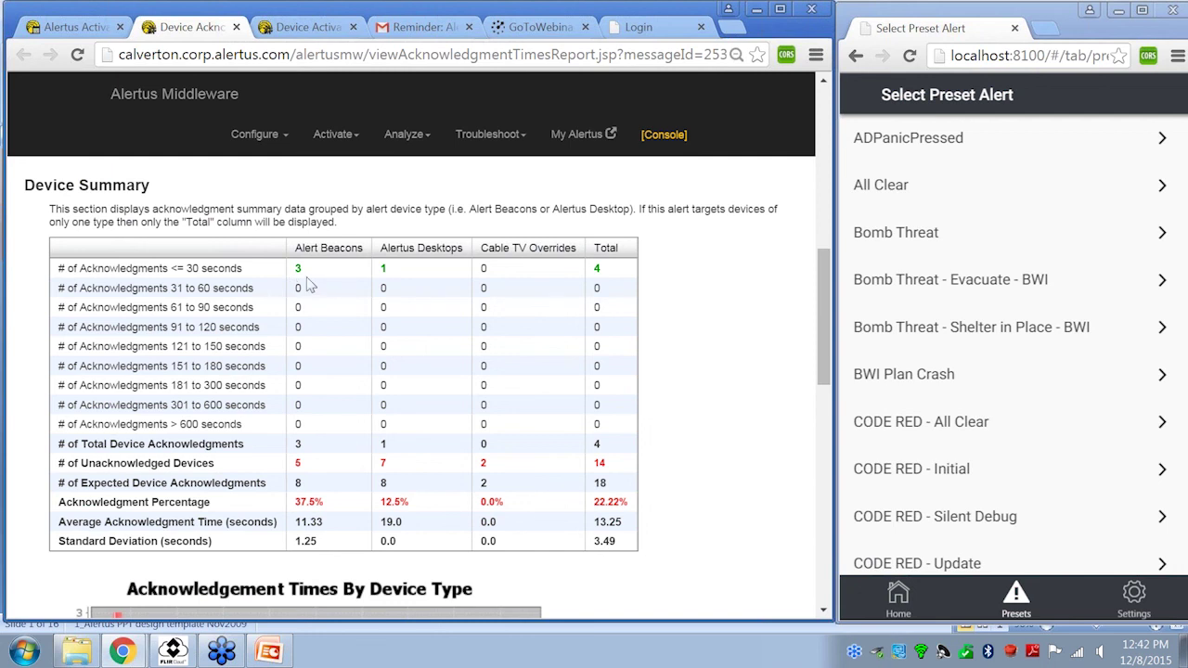
{"action": "scroll", "coordinate": [352, 307], "scroll_direction": "down", "scroll_amount": 10}
{"action": "scroll", "coordinate": [384, 322], "scroll_direction": "down", "scroll_amount": 2}
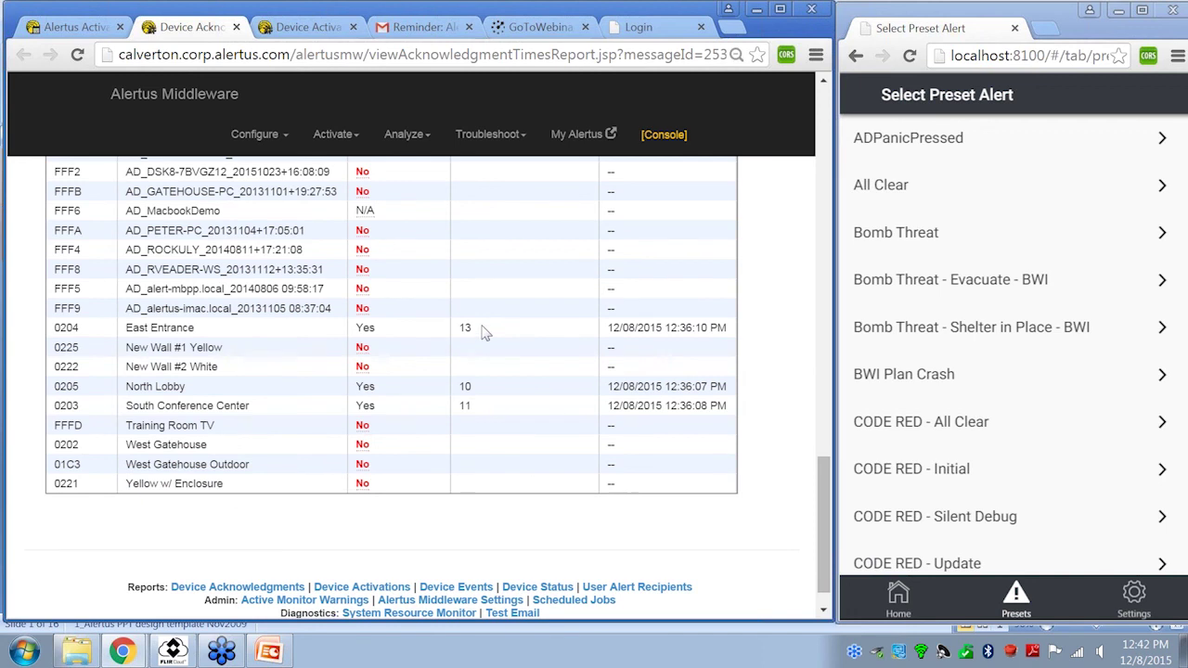
Step: Return to the activation console, open the View Device Status report and examine the listed devices' power source, build version and last check-in
{"action": "key", "text": "ctrl+shift+Tab"}
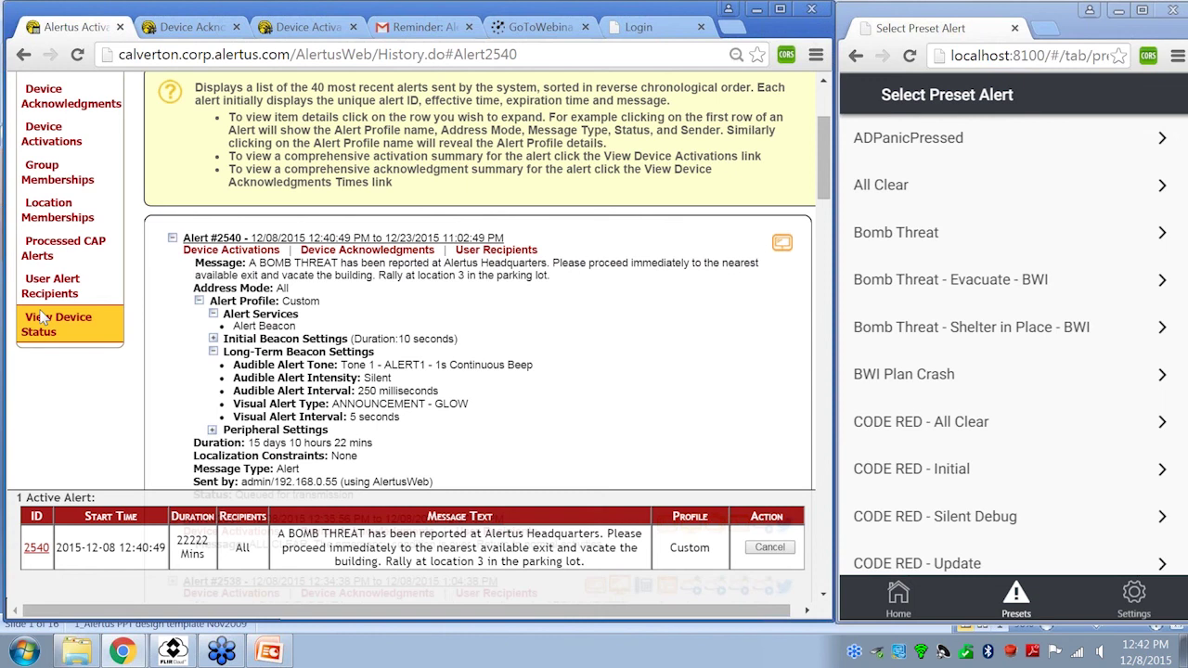
{"action": "left_click", "coordinate": [43, 318]}
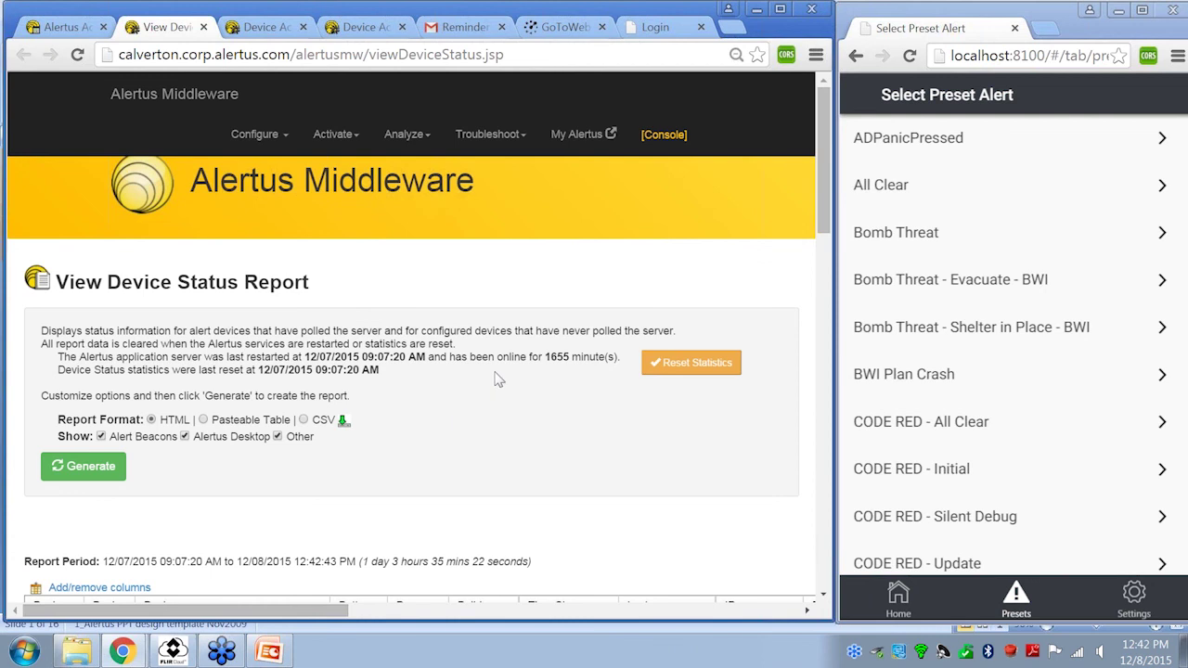
{"action": "scroll", "coordinate": [498, 379], "scroll_direction": "down", "scroll_amount": 3}
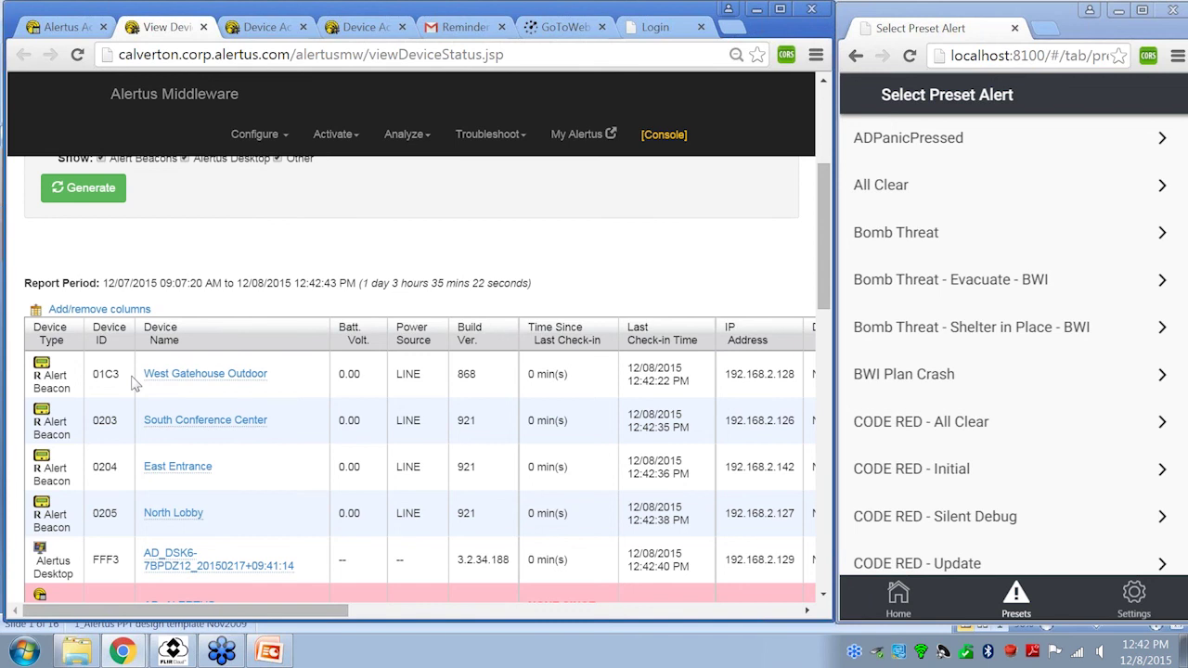
{"action": "scroll", "coordinate": [134, 383], "scroll_direction": "down", "scroll_amount": 1}
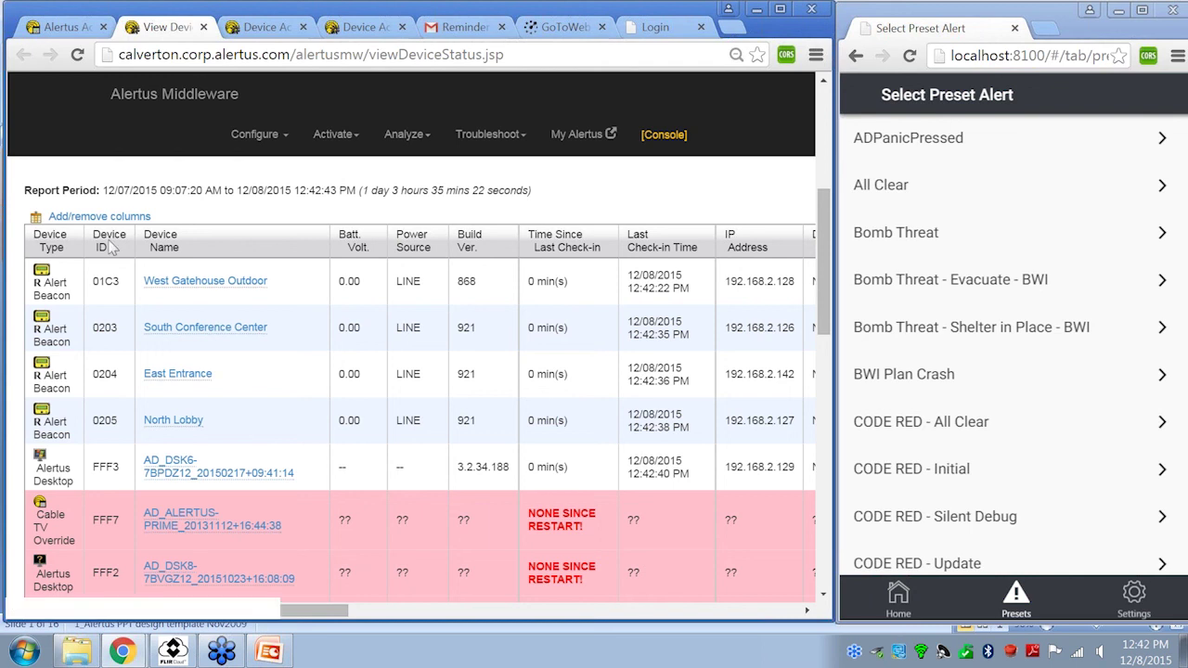
{"action": "scroll", "coordinate": [109, 243], "scroll_direction": "down", "scroll_amount": 2}
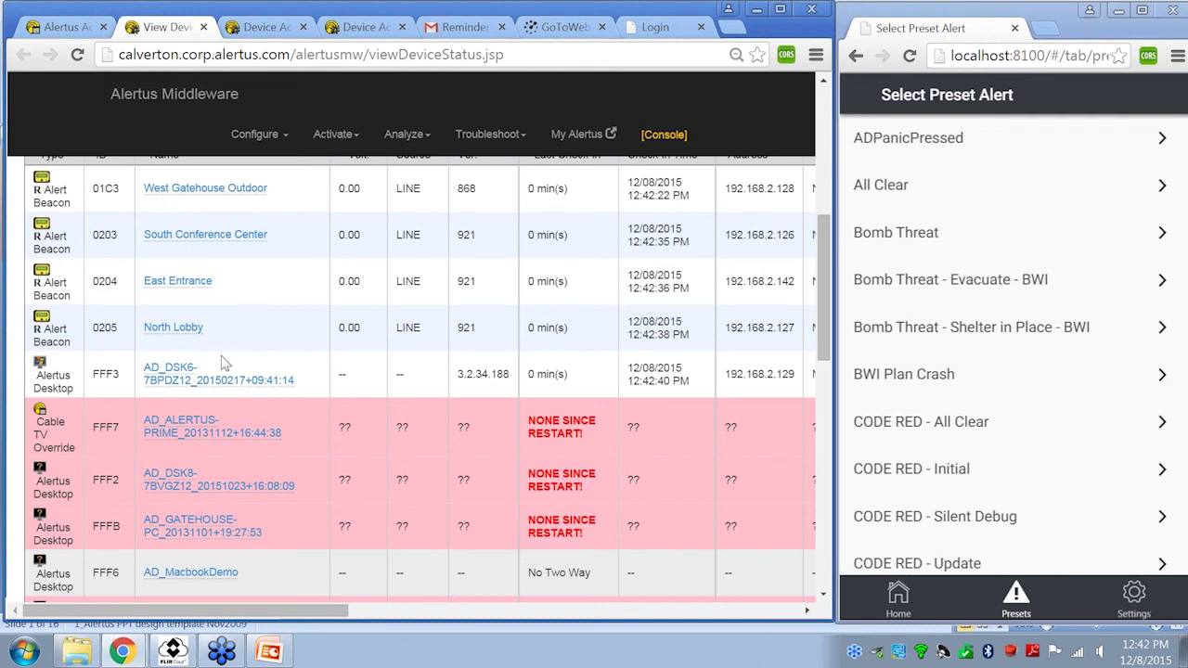
{"action": "scroll", "coordinate": [223, 362], "scroll_direction": "down", "scroll_amount": 2}
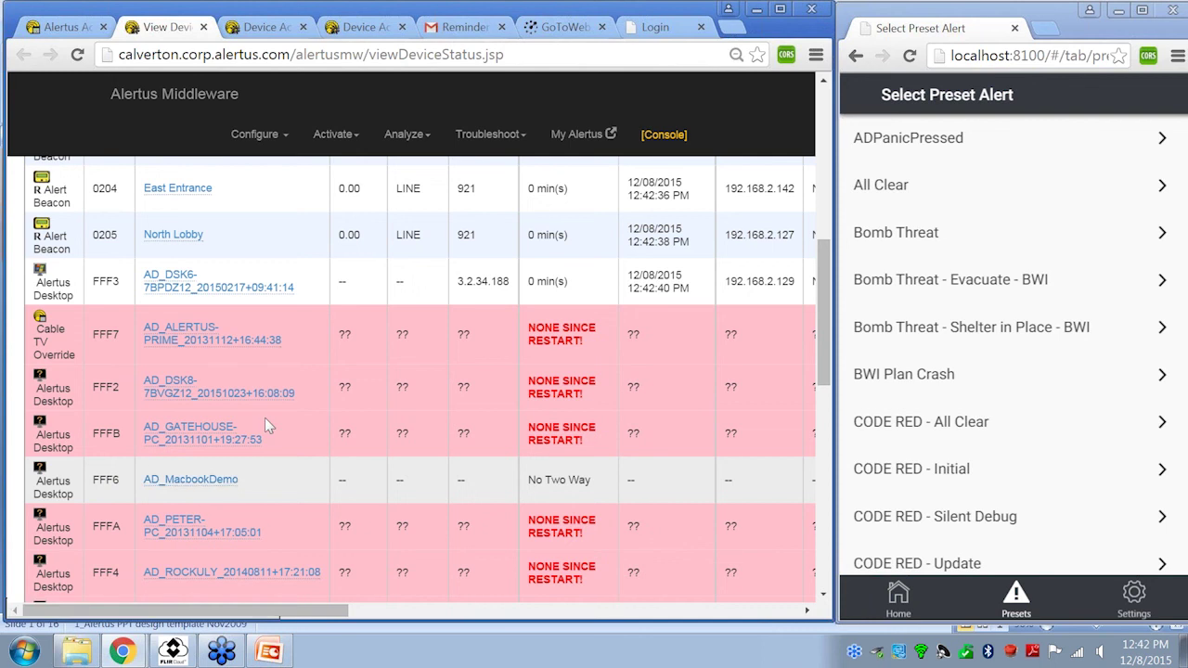
{"action": "scroll", "coordinate": [264, 418], "scroll_direction": "up", "scroll_amount": 10}
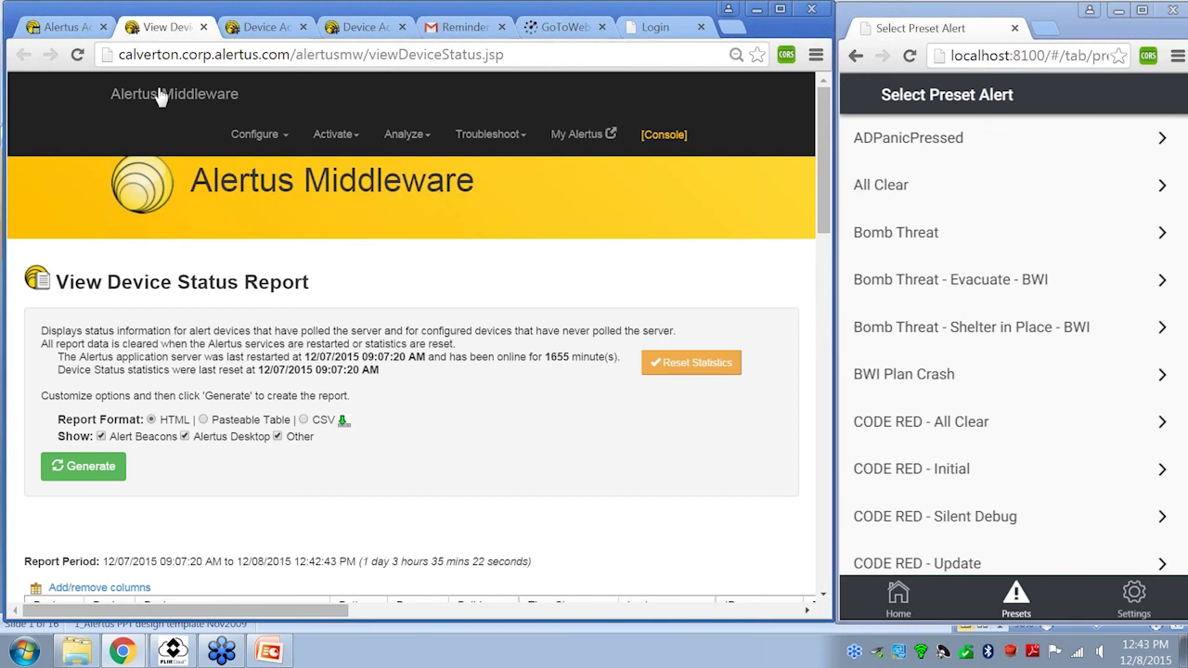
Step: Go back to the console's Alert History page, and switch to the Alertus overview presentation in PowerPoint
{"action": "left_click", "coordinate": [63, 28]}
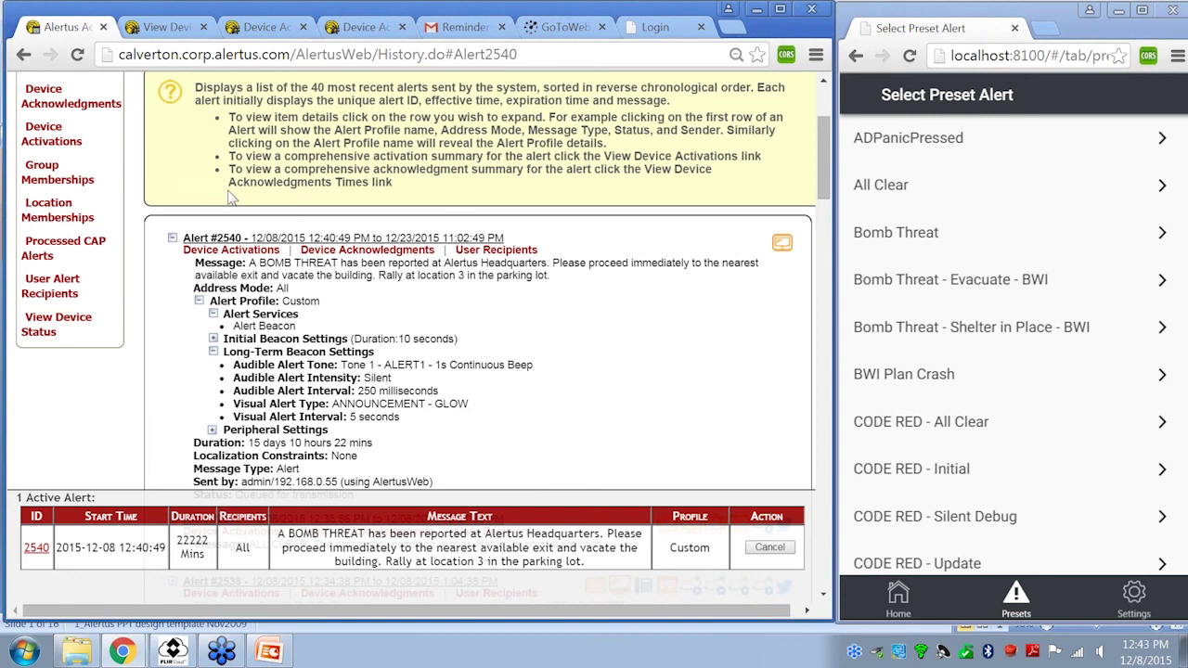
{"action": "scroll", "coordinate": [232, 198], "scroll_direction": "up", "scroll_amount": 3}
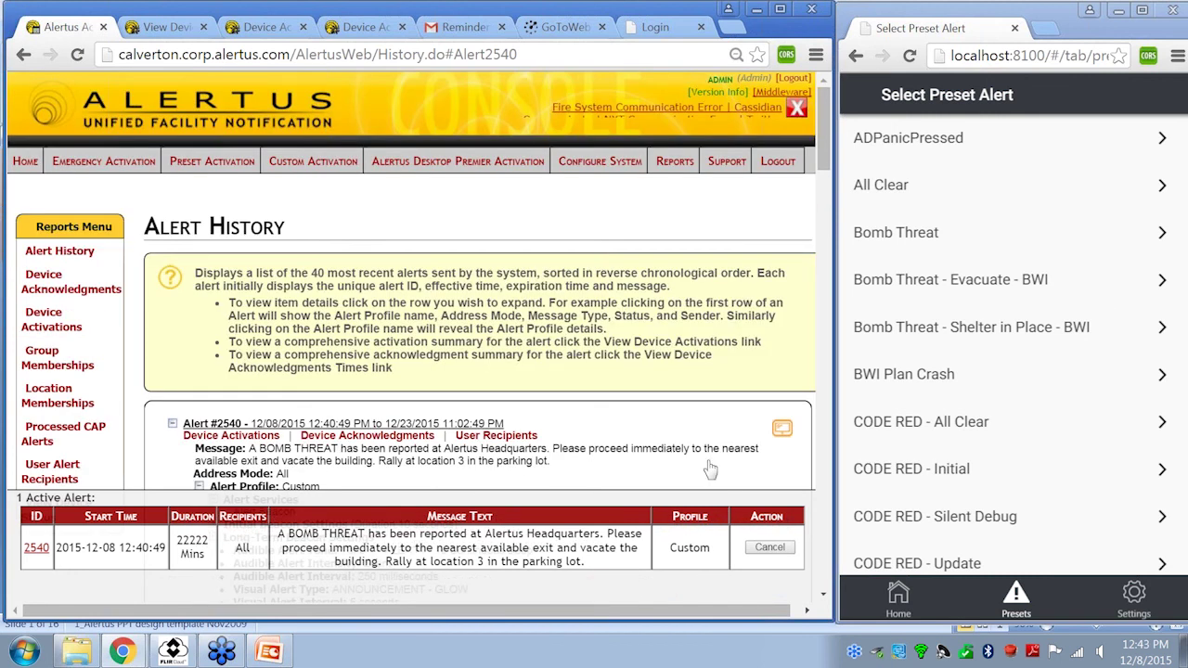
{"action": "left_click", "coordinate": [284, 650]}
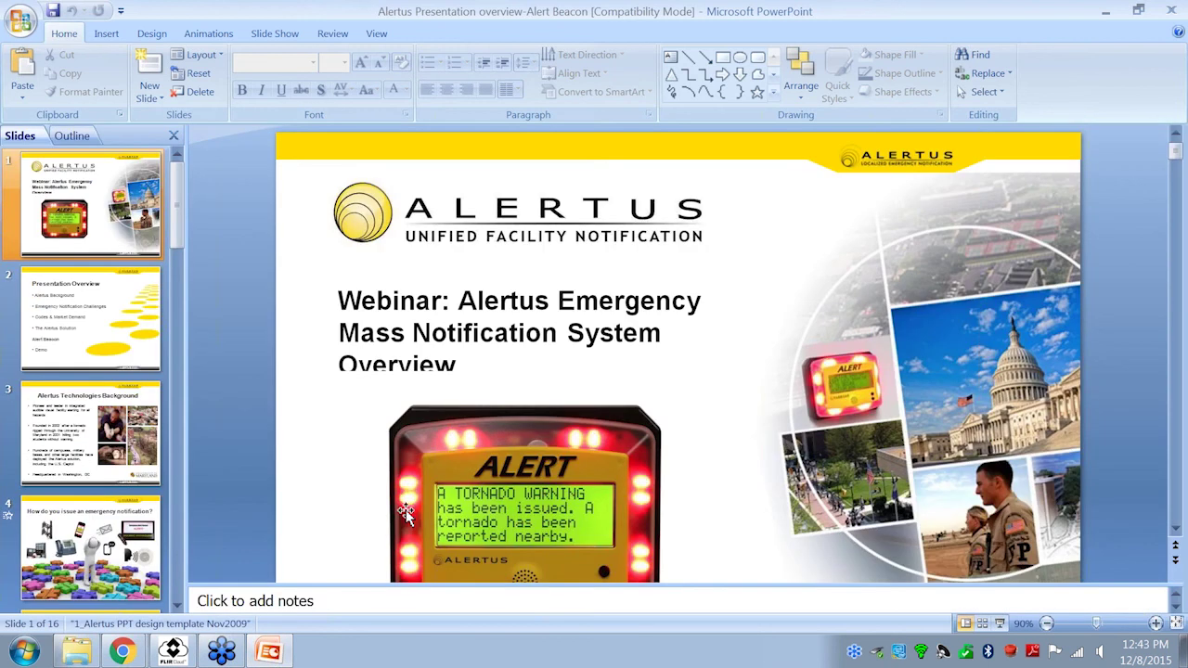